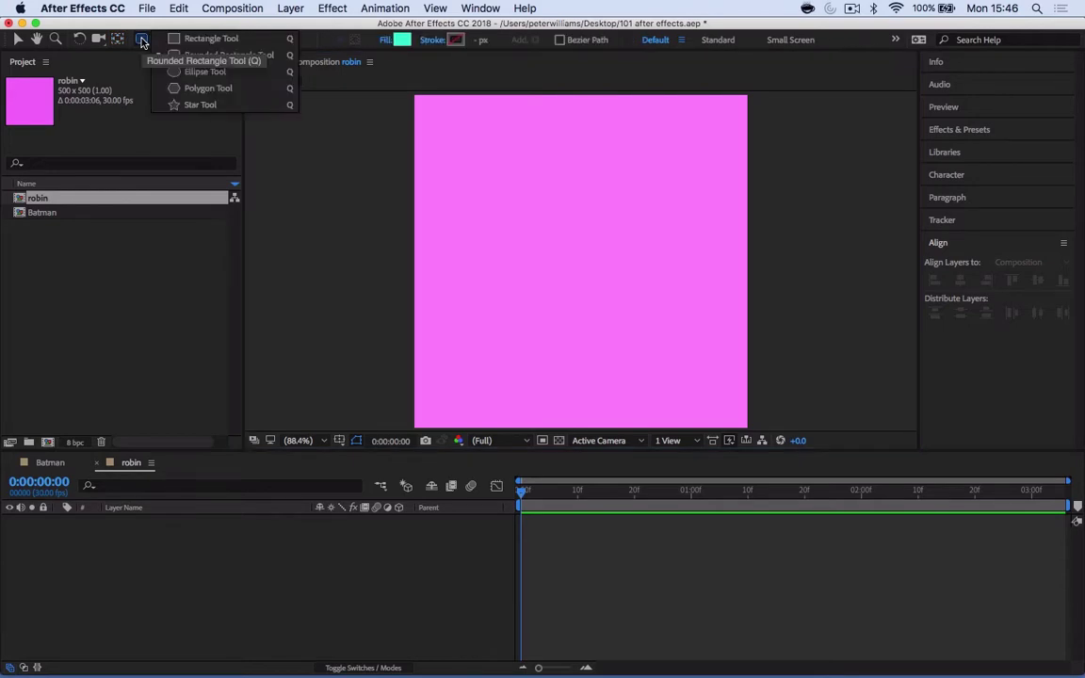
Draw a turquoise square near the middle of the robin composition and move its anchor point to the square's centre.
mouse_move(535, 220)
left_mouse_down()
mouse_move(640, 330)
mouse_move(618, 294)
mouse_move(631, 316)
left_mouse_up()
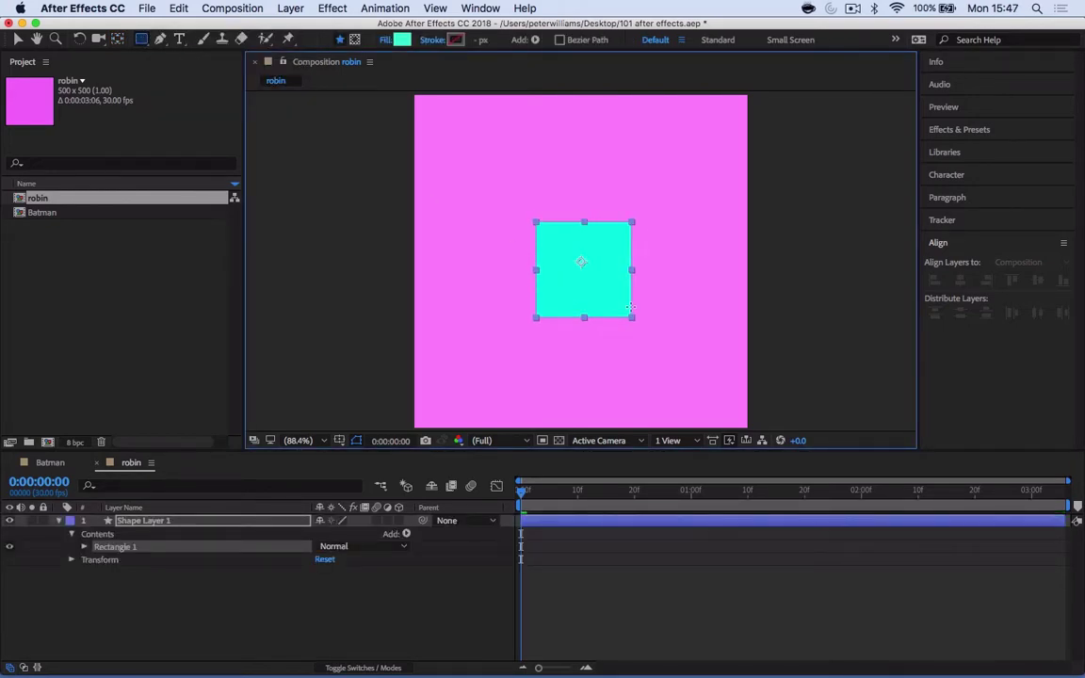
left_click(119, 40)
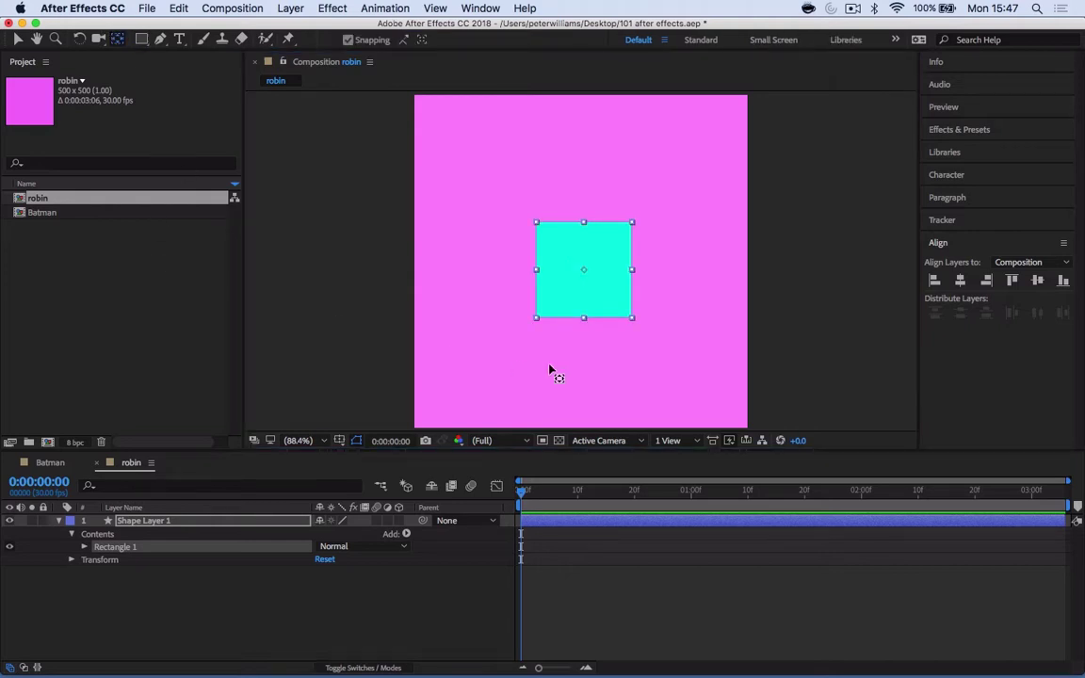
left_click(179, 523)
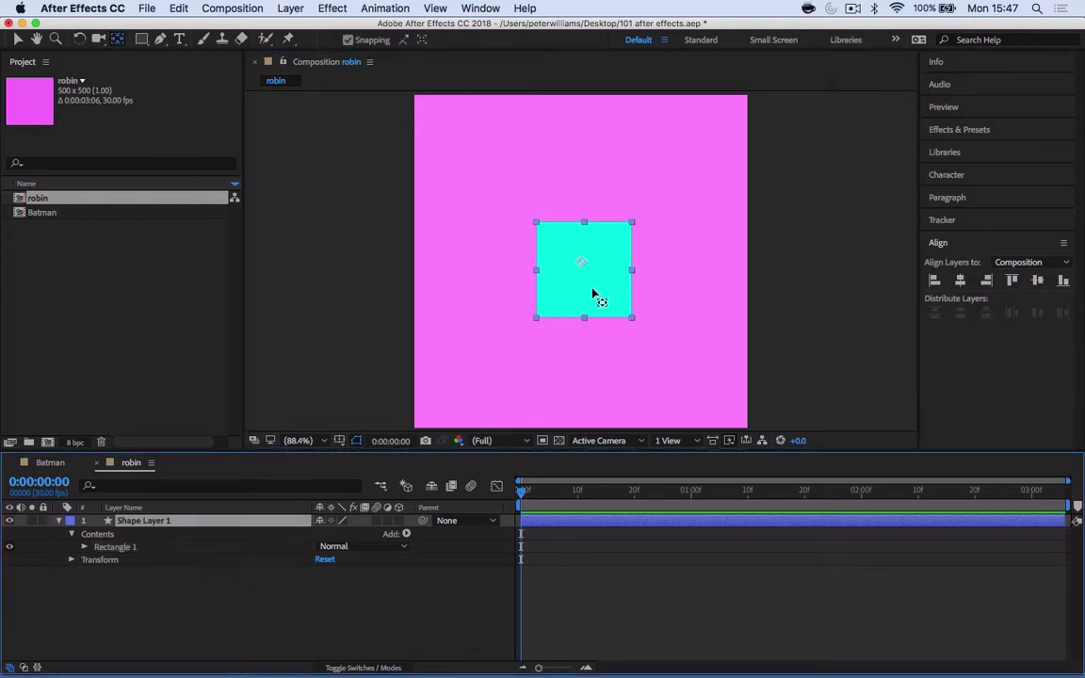
left_click_drag(581, 262, 583, 269)
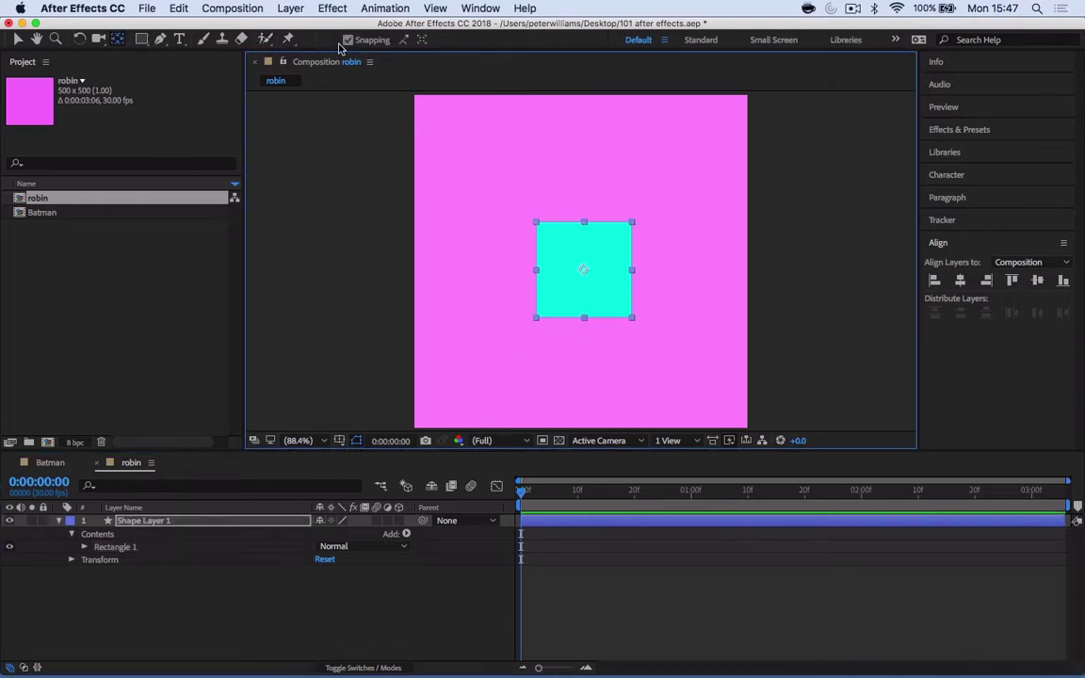
Rename the new shape layer as box and collapse its properties.
left_click(162, 521)
key("Return")
type("box")
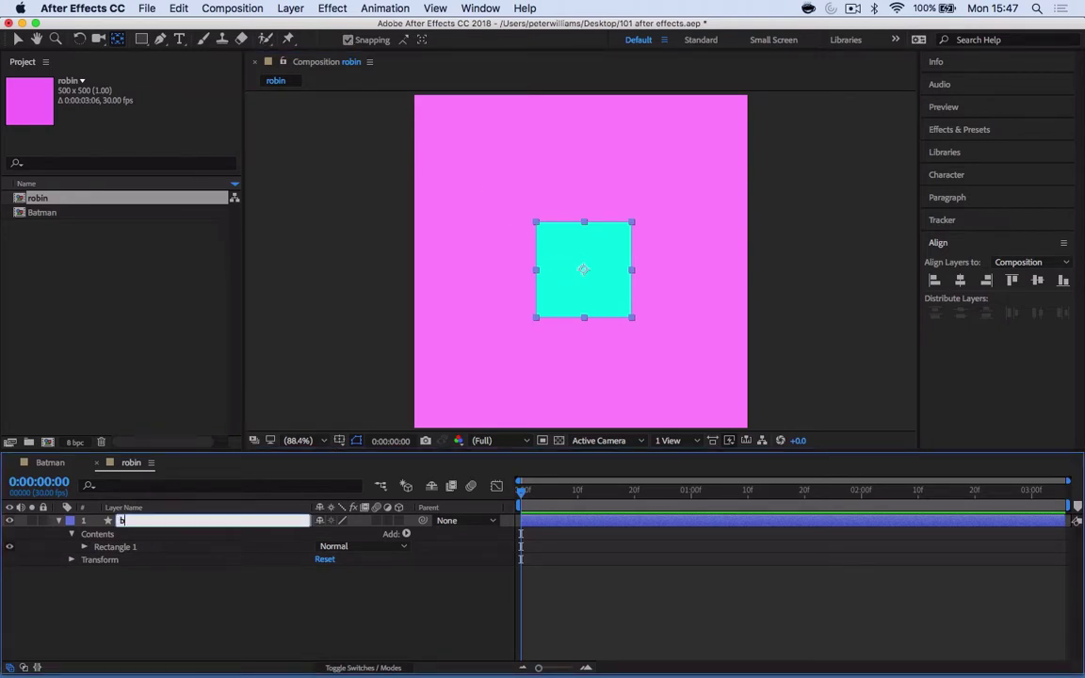
left_click(186, 614)
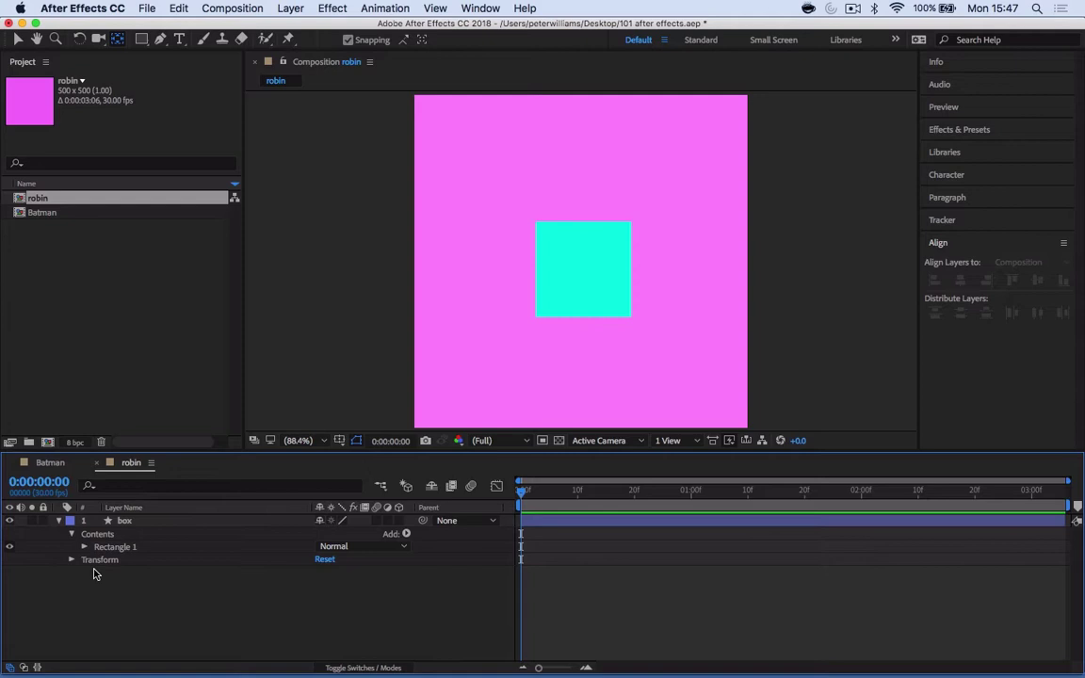
left_click(58, 521)
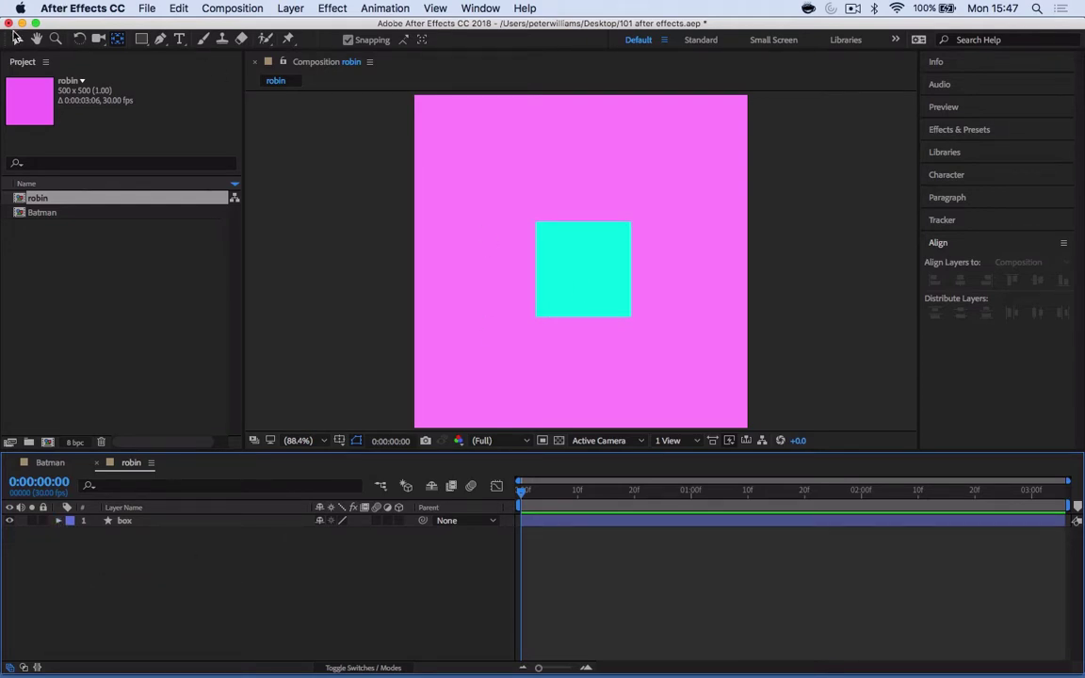
Select the square and centre it horizontally and vertically in the composition.
left_click(18, 40)
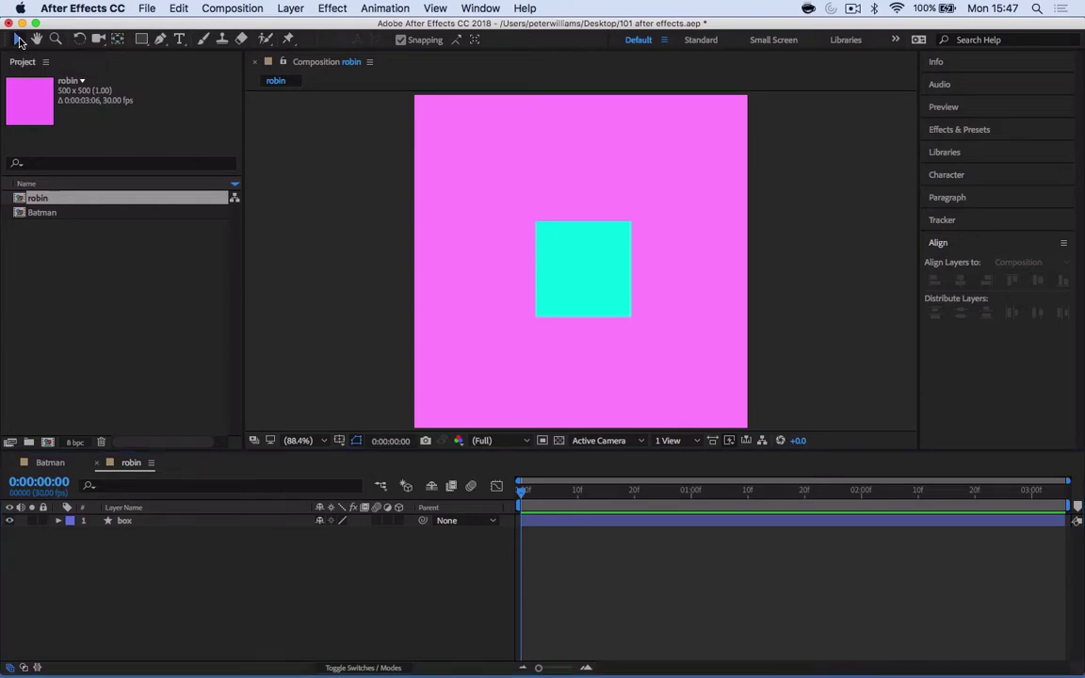
left_click(544, 295)
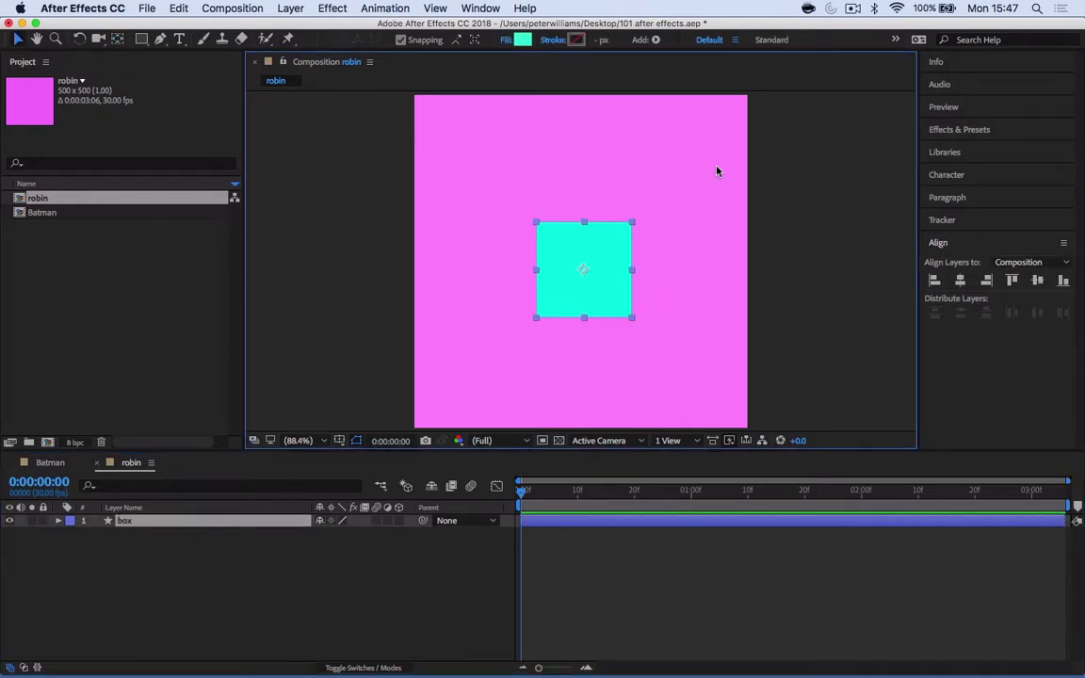
left_click(481, 8)
left_click(475, 112)
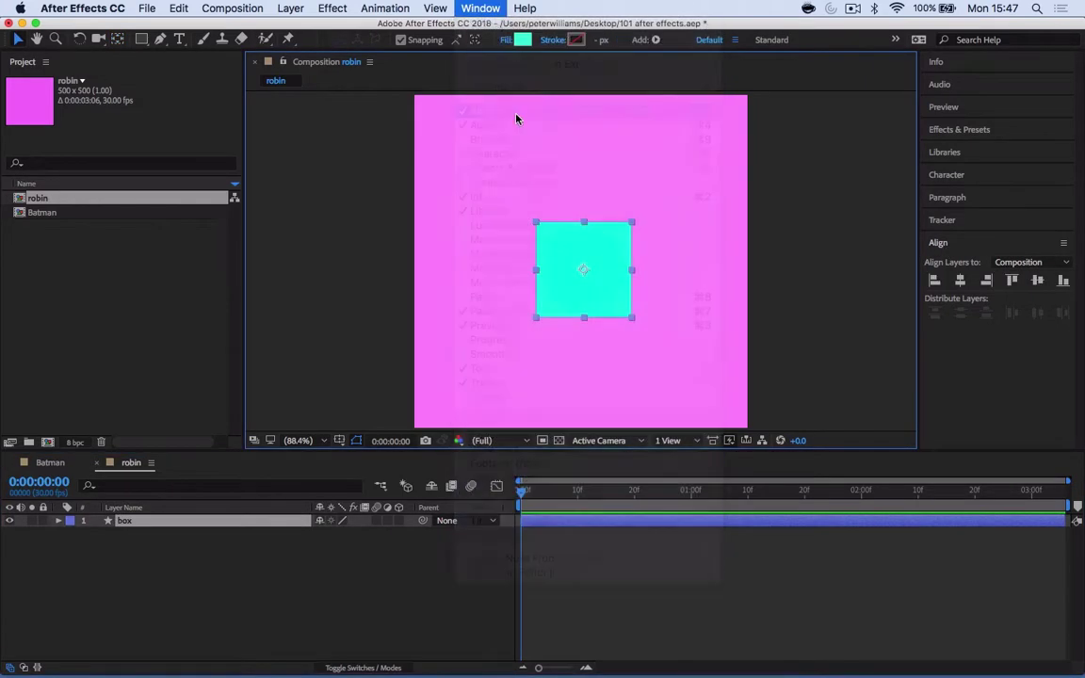
left_click(479, 8)
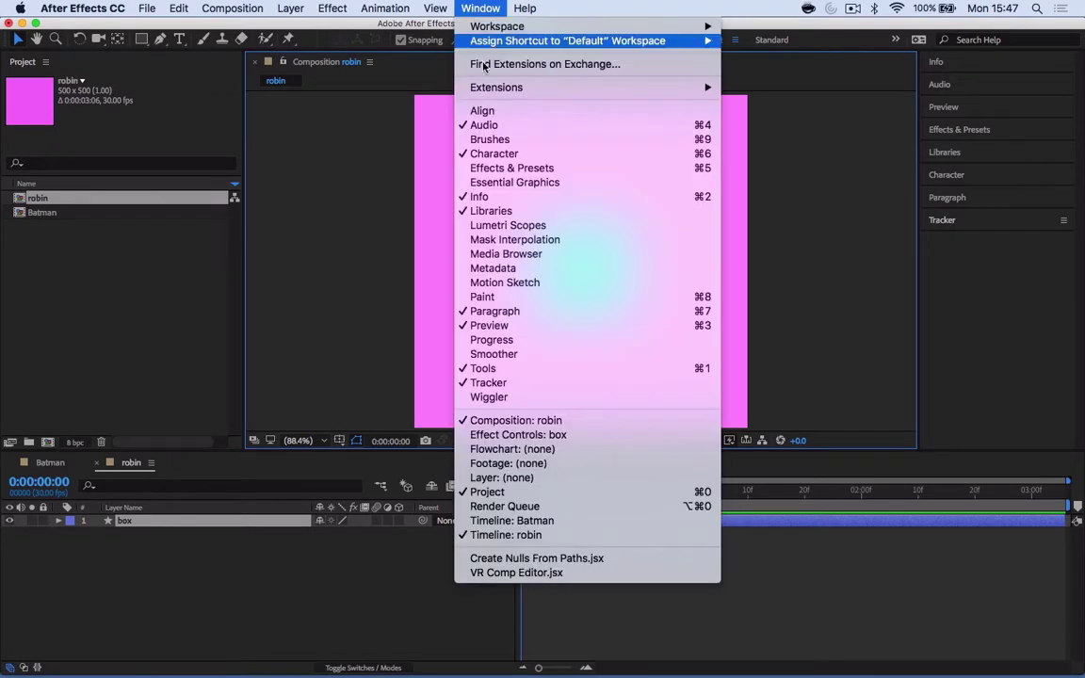
left_click(480, 110)
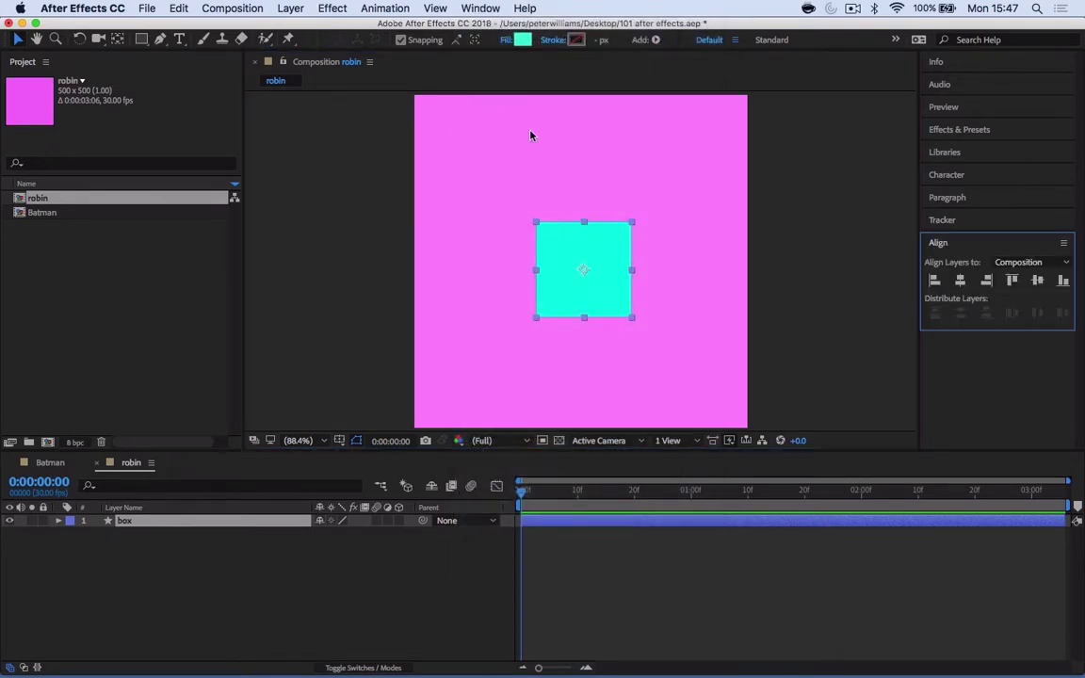
left_click(958, 282)
left_click(1036, 280)
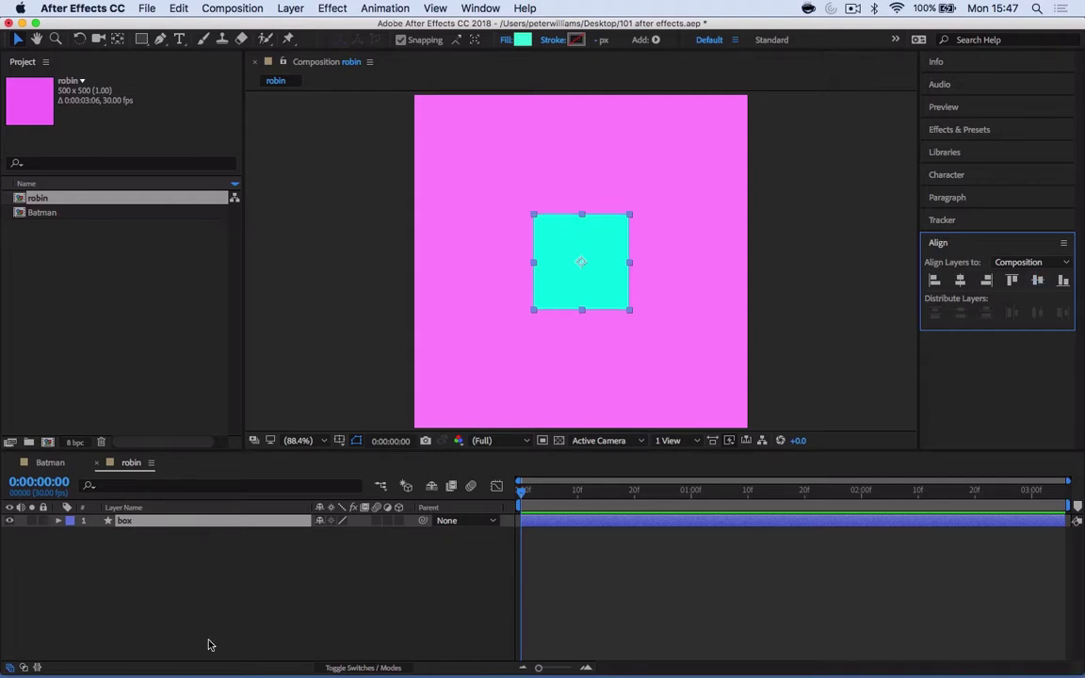
Show the box layer's Position, Rotation, Scale and Opacity properties one after another.
left_click(188, 595)
left_click(141, 523)
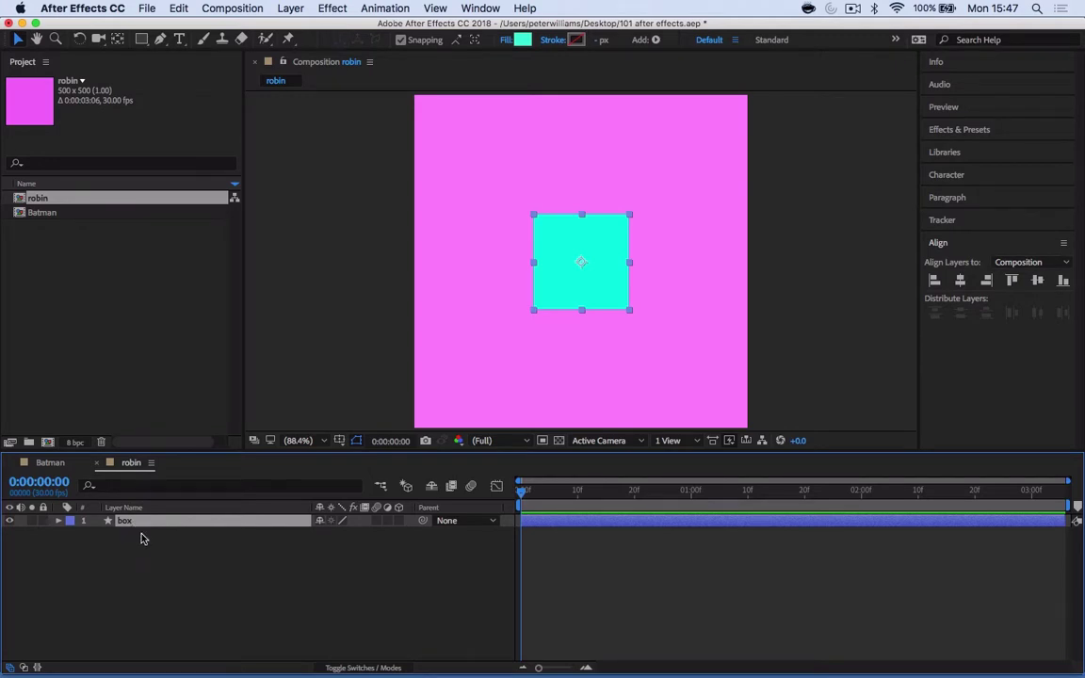
key("p")
key("r")
key("s")
key("t")
Display Rotation and Scale together for the box layer and start keyframing both properties at 0 seconds.
key("r")
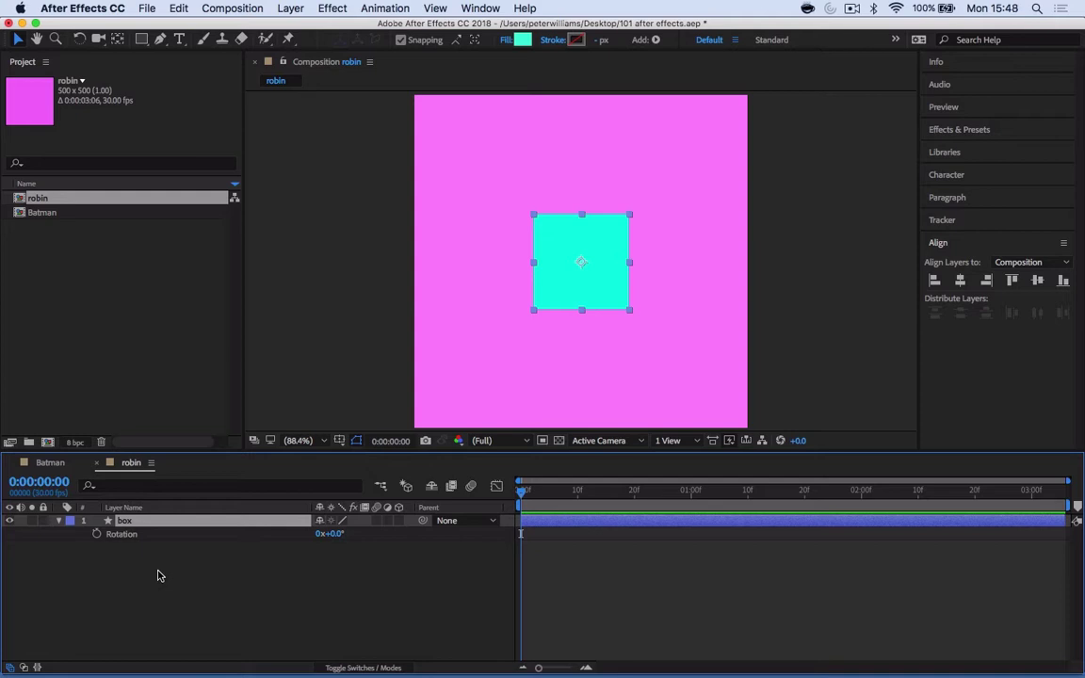
key("shift+s")
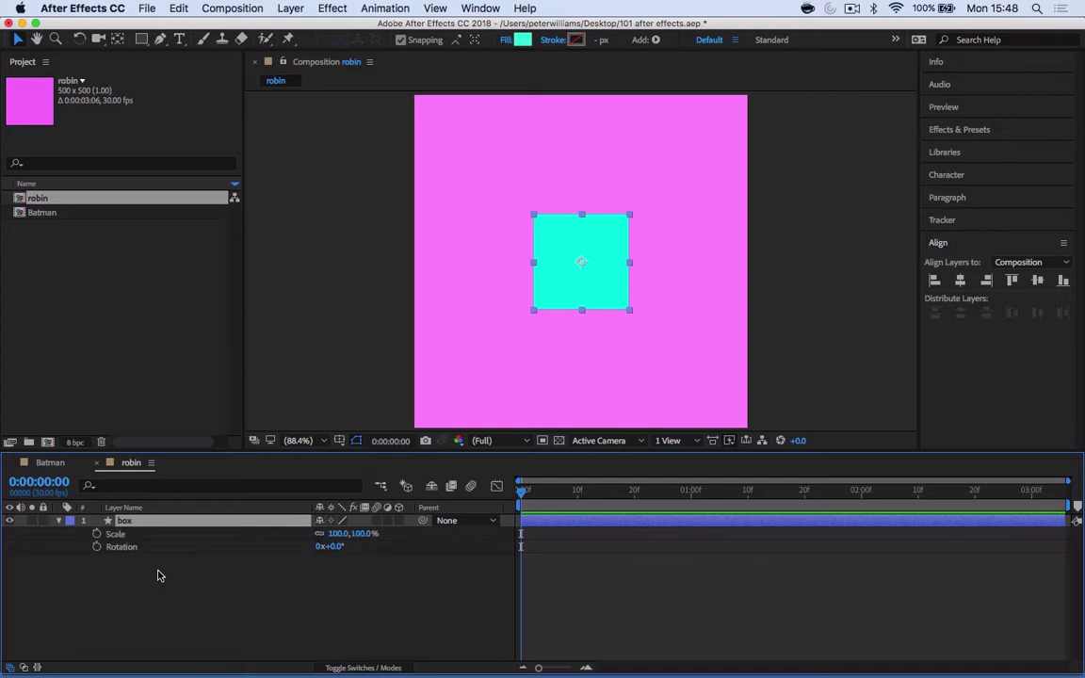
left_click(97, 534)
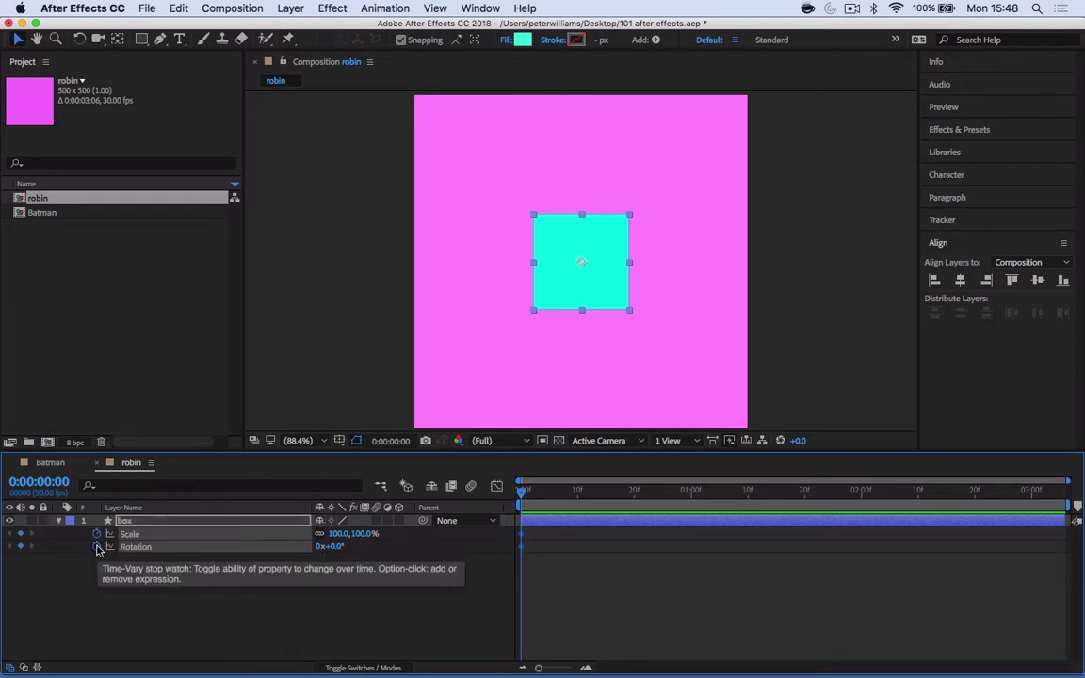
left_click(97, 547)
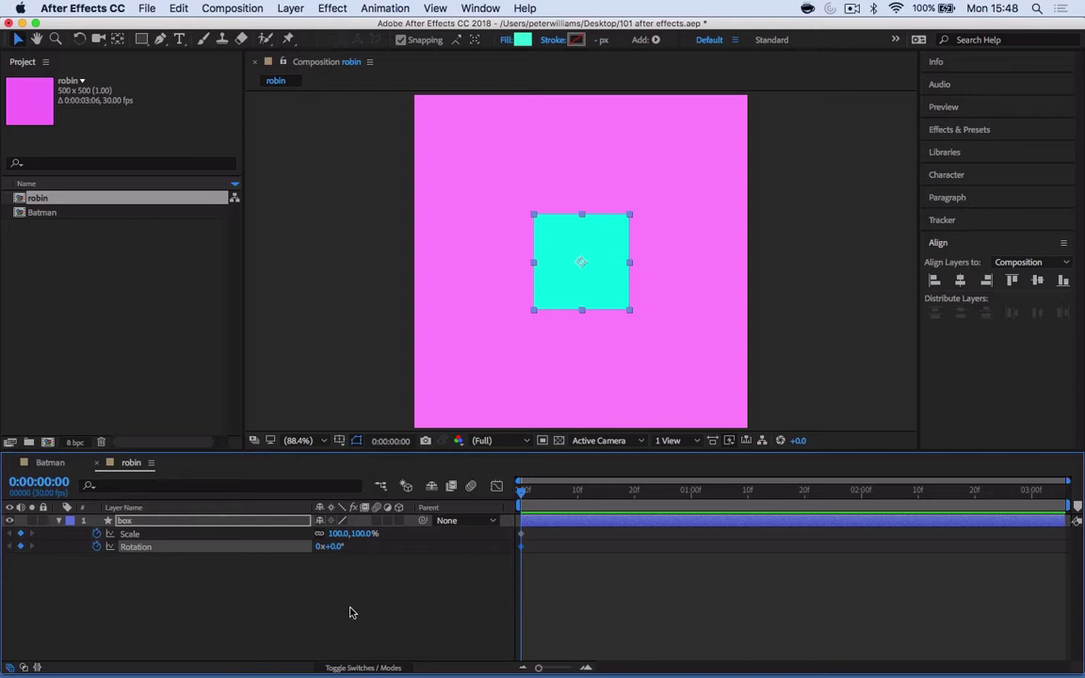
Collapse the box layer's properties and redisplay only Scale and Rotation.
key("u")
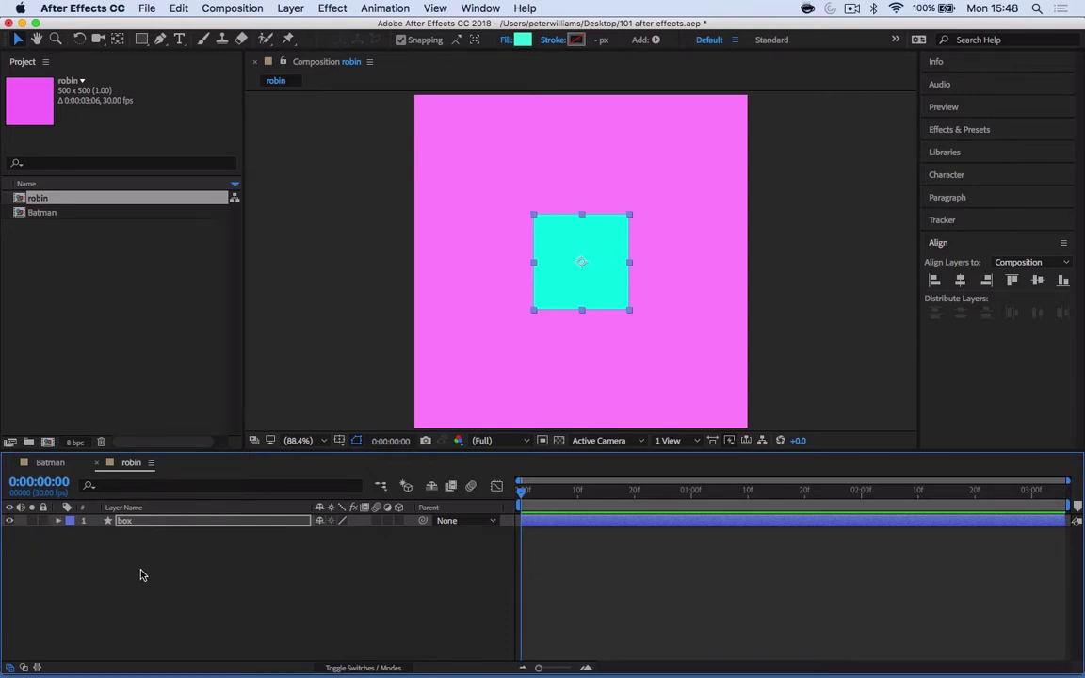
left_click(132, 521)
key("s")
key("shift+r")
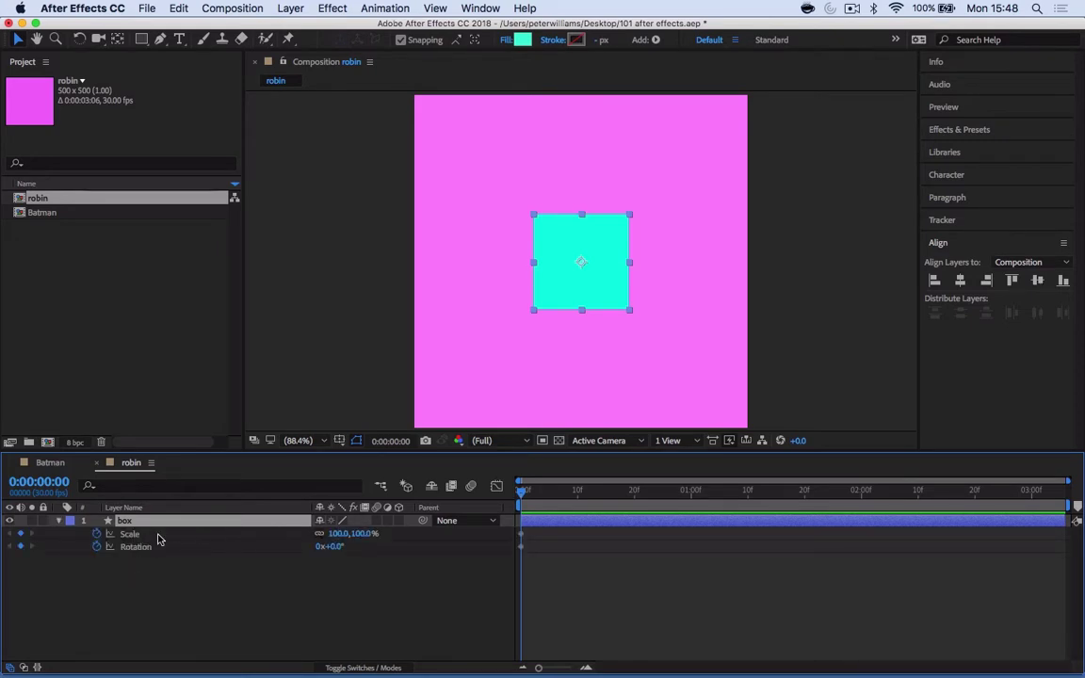
Expand the box layer's transform and Rectangle 1 contents, and add a keyframe to the Stroke 1 Color at 0 seconds.
left_click(58, 521)
left_click(58, 521)
left_click(71, 547)
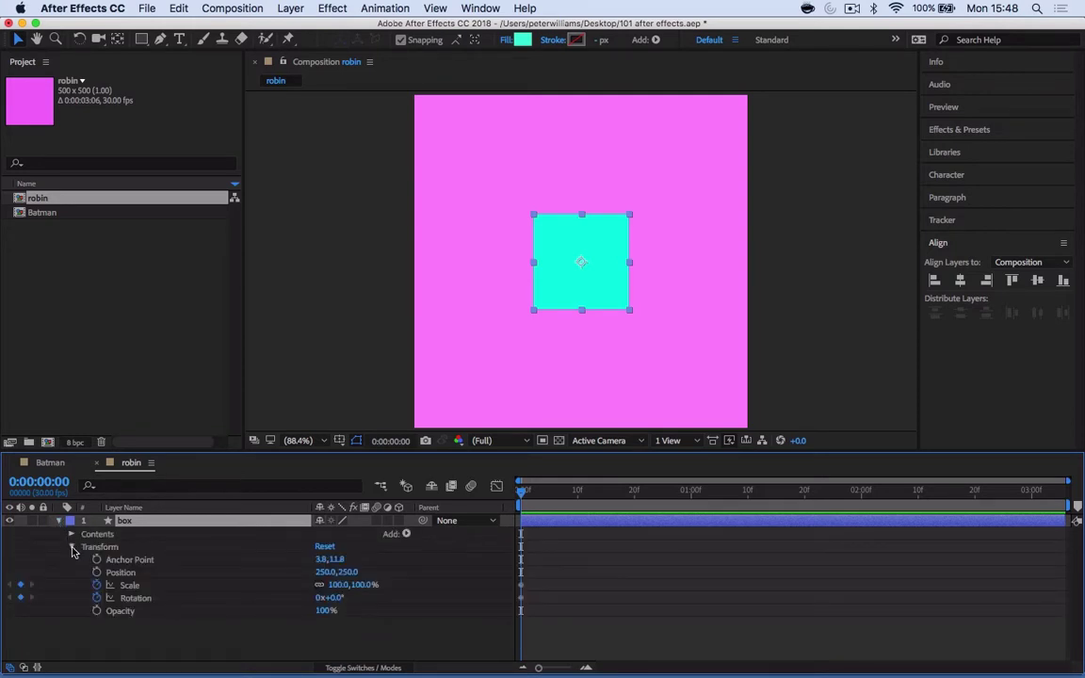
left_click(71, 548)
left_click(72, 534)
left_click(84, 547)
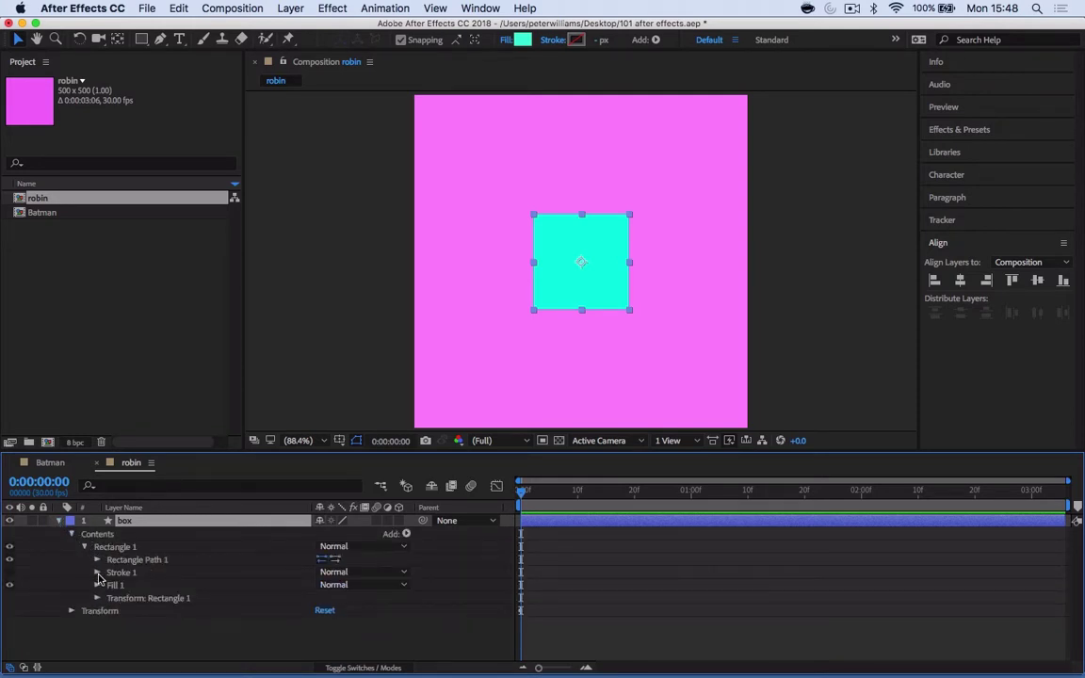
left_click(96, 569)
left_click(123, 578)
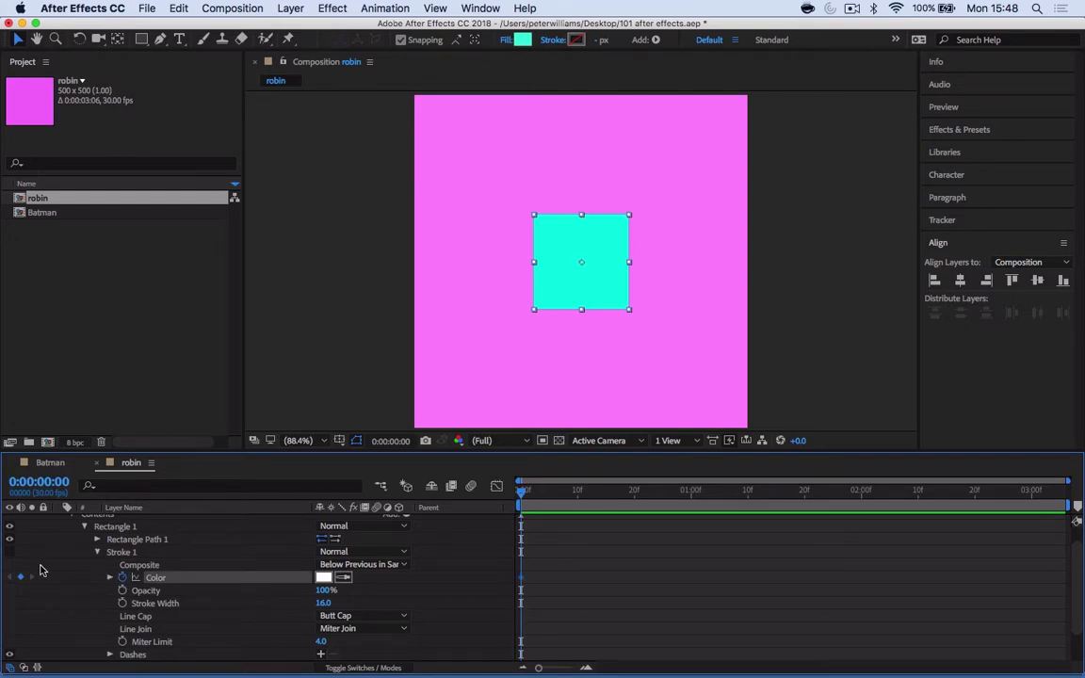
scroll(56, 537, "up", 2)
left_click(59, 521)
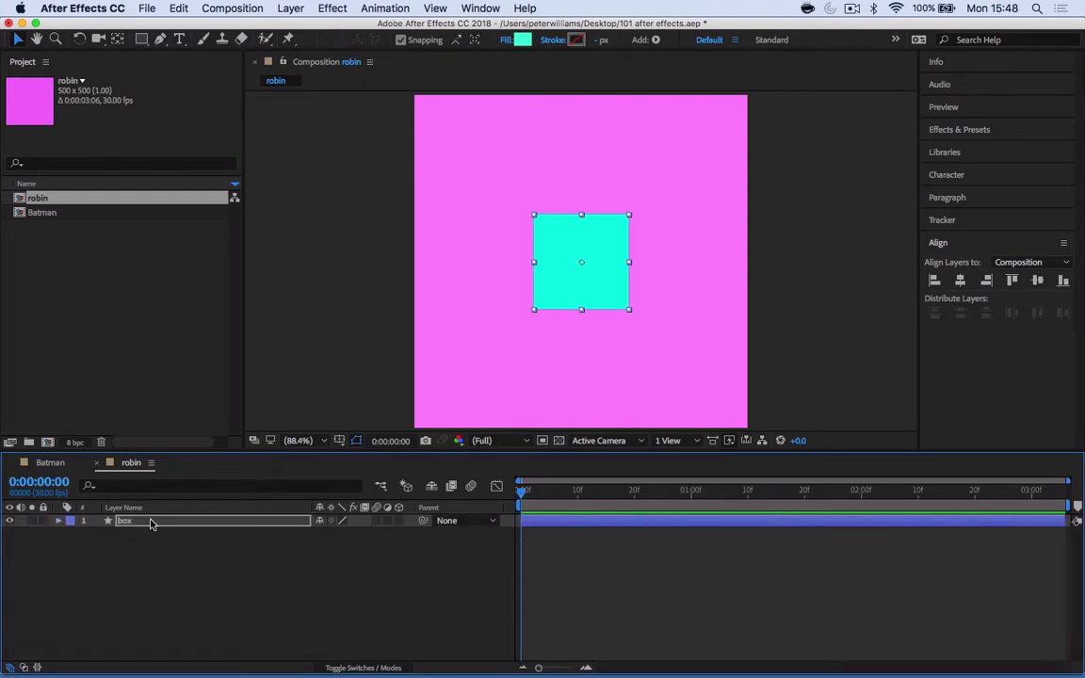
Display all keyframed properties of the box layer and go through Scale, Rotation and Color.
key("u")
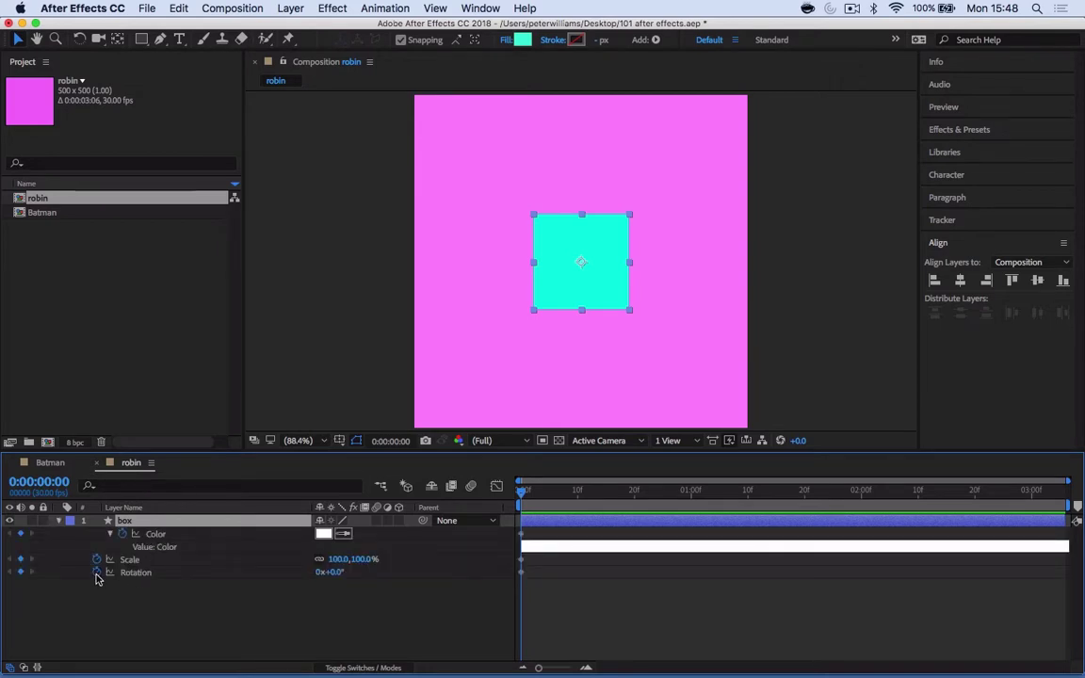
left_click(130, 561)
left_click(135, 573)
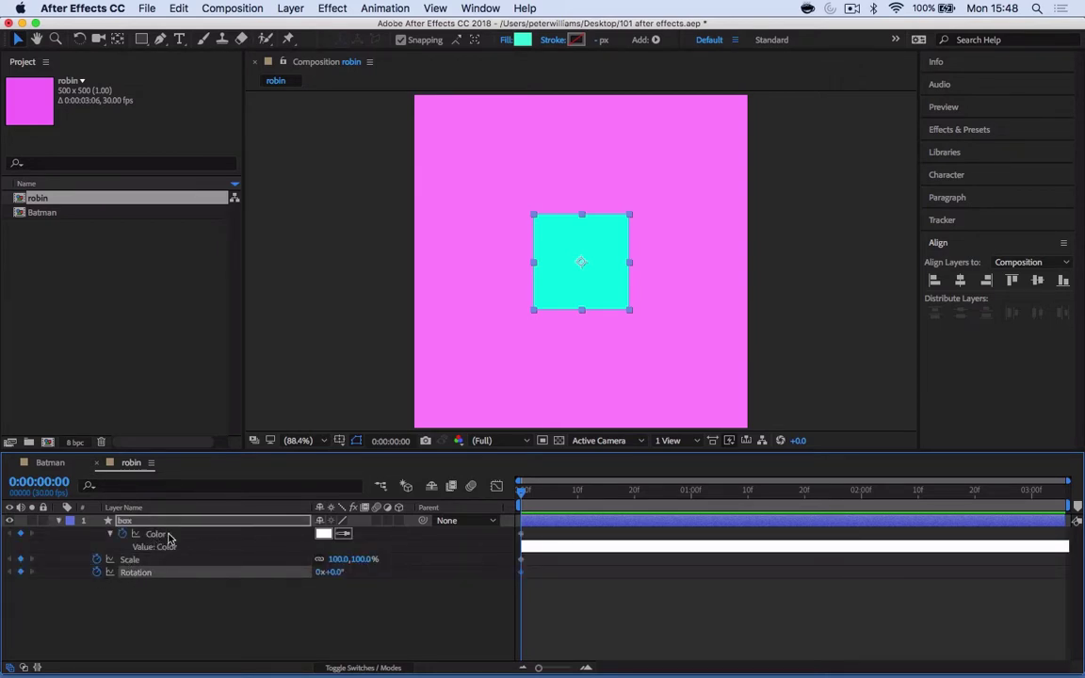
left_click(169, 535)
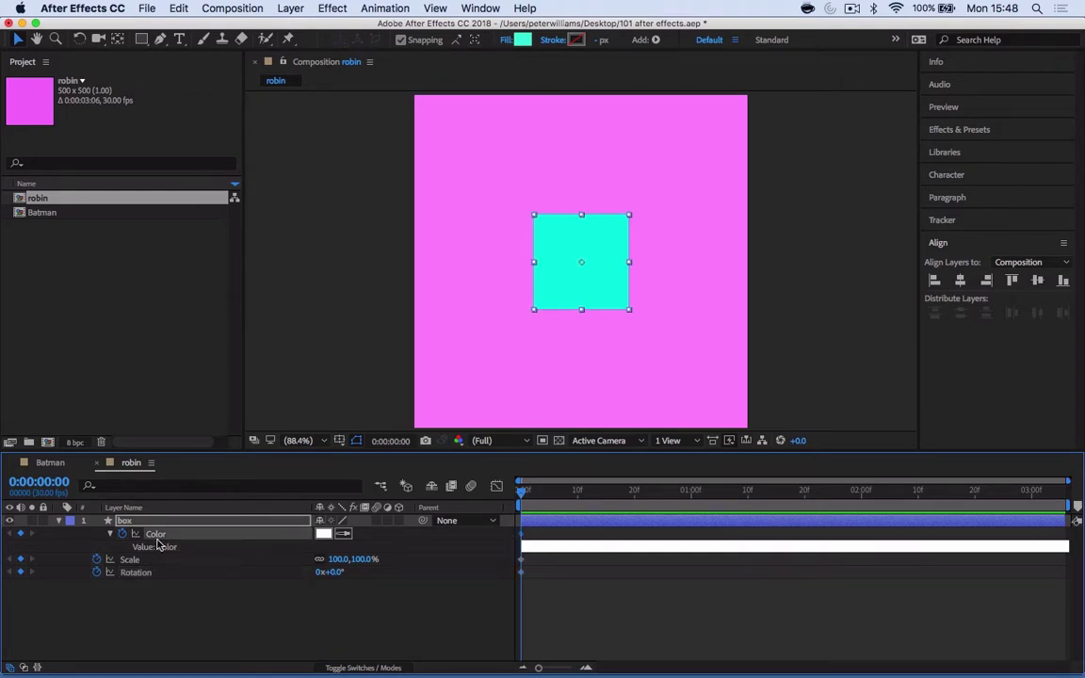
Delete the stroke Color keyframe from the box layer and collapse the layer's properties.
left_click(521, 537)
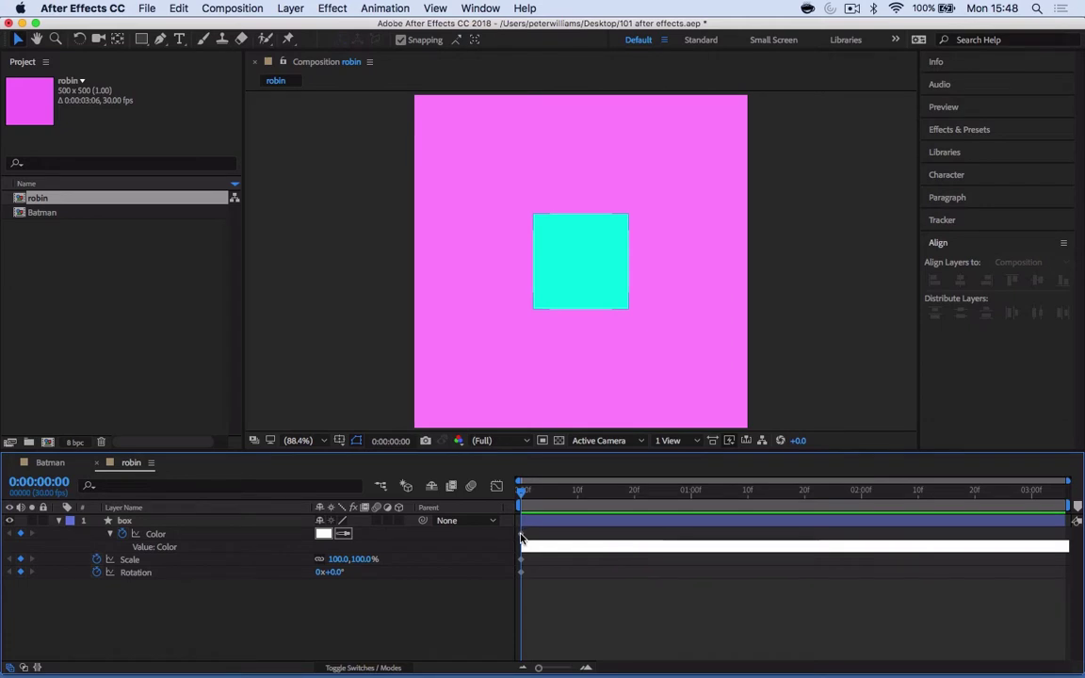
left_click(523, 545)
key("Delete")
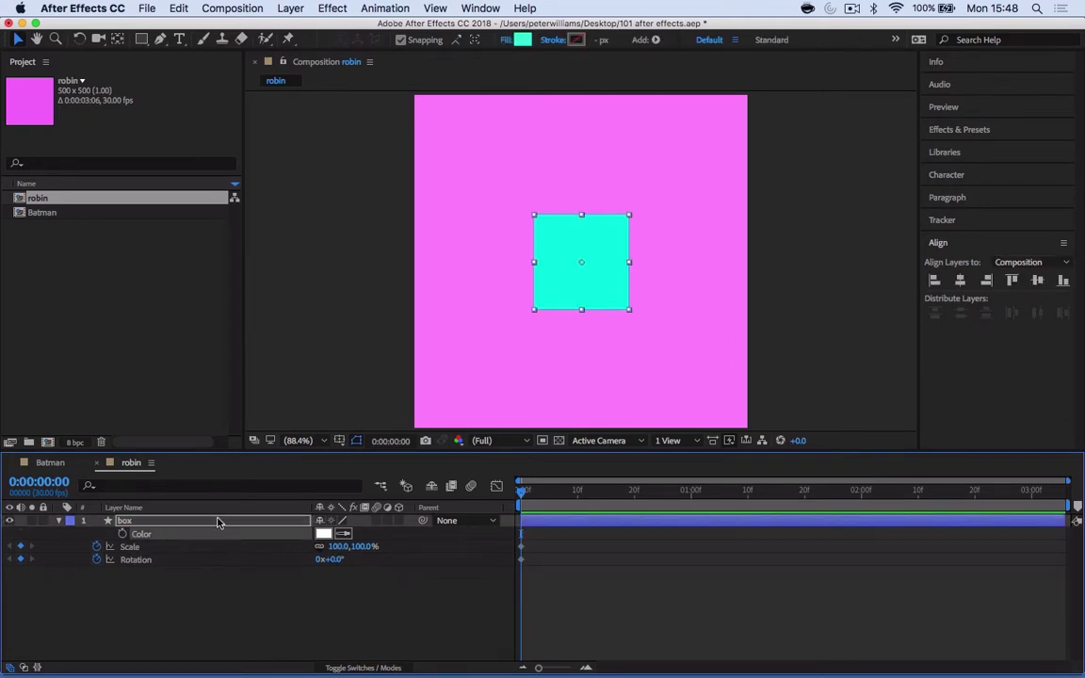
key("u")
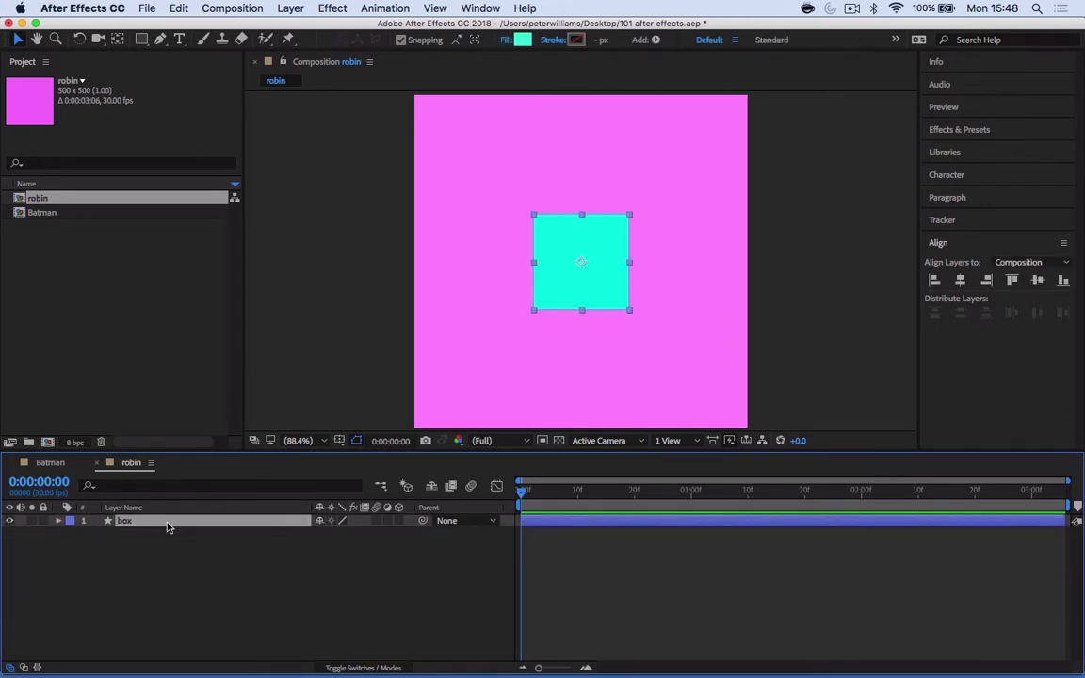
Display the box layer's keyframed properties again and highlight Scale and Rotation.
key("u")
left_click(146, 612)
left_click(127, 534)
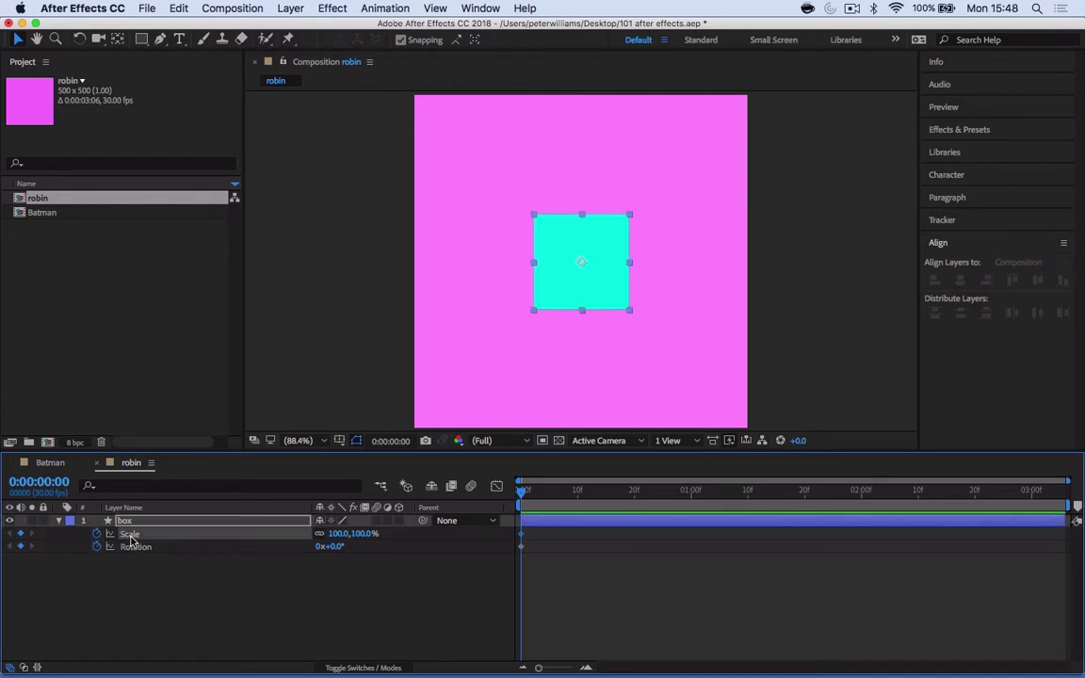
left_click(137, 546, "shift")
left_click(175, 607)
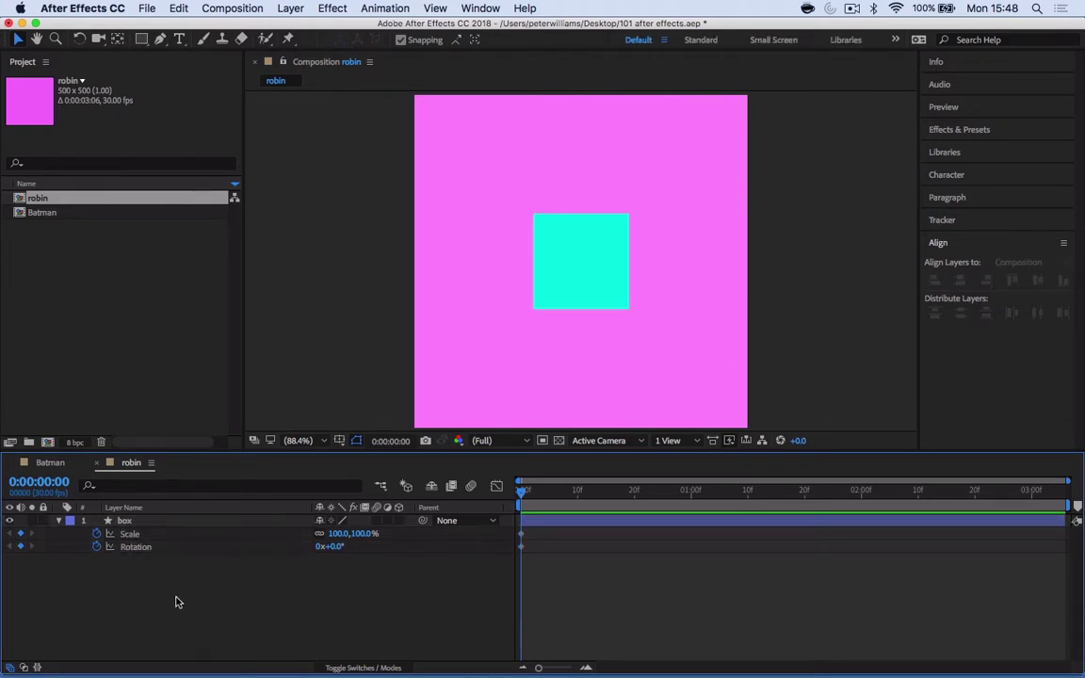
Add a Scale keyframe of 50% to the box layer at 1 second.
left_click_drag(521, 491, 692, 500)
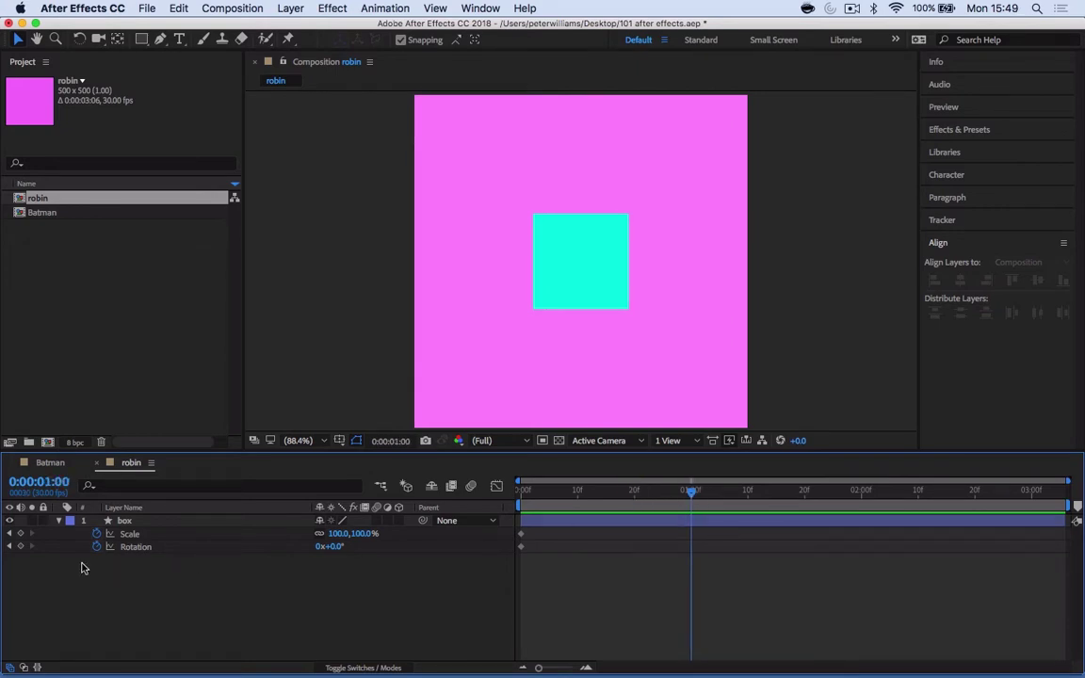
left_click(364, 534)
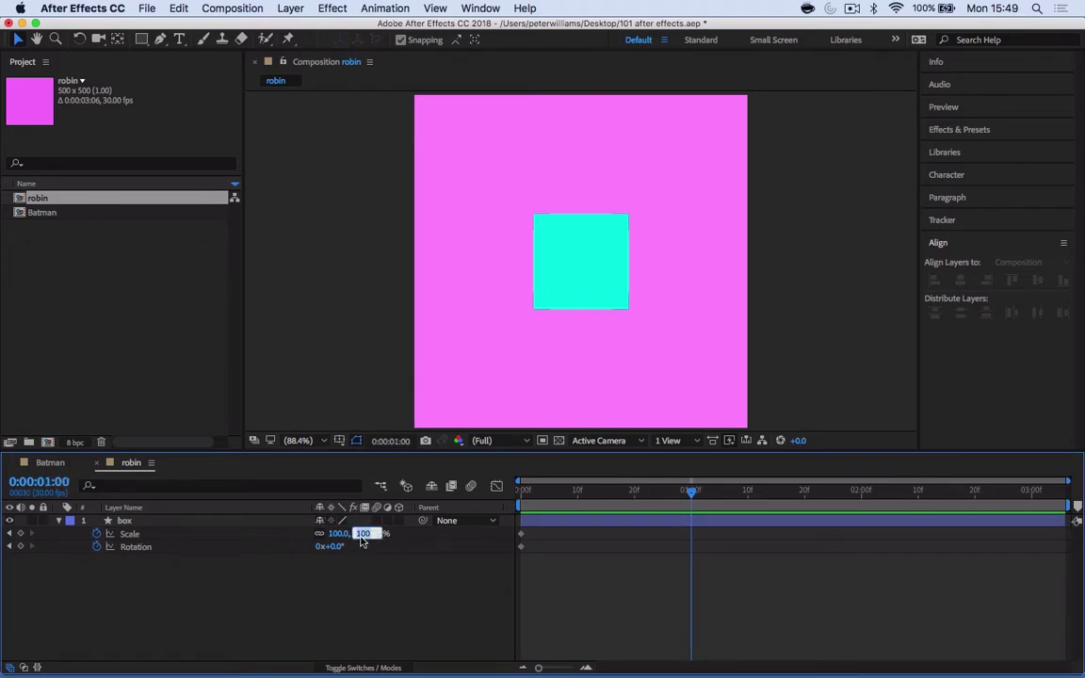
type("50")
key("Return")
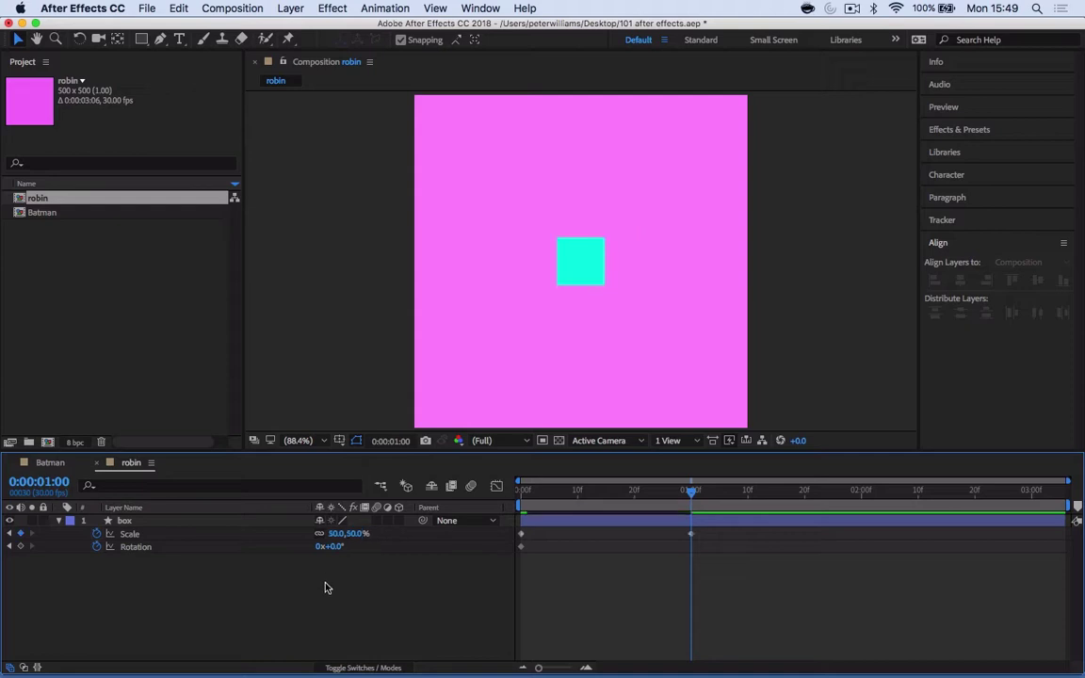
Add a Rotation keyframe of 90° to the box layer at 1 second.
left_click(334, 547)
type("90")
key("Return")
Preview the box animation from the first frame and save the project.
left_click_drag(692, 492, 522, 492)
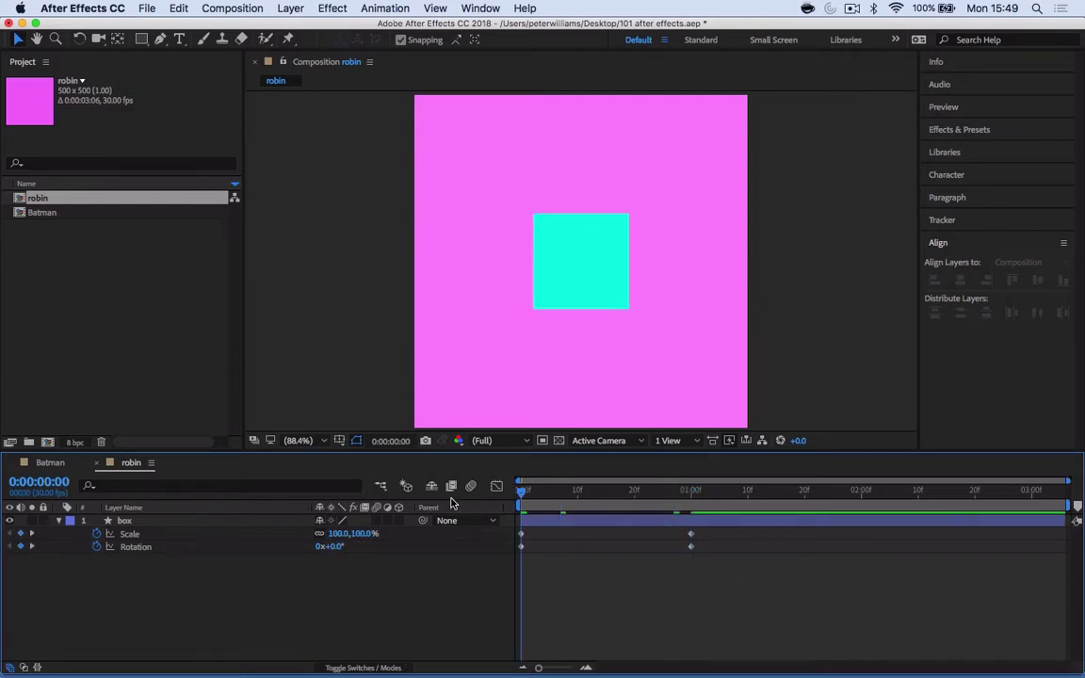
key("space")
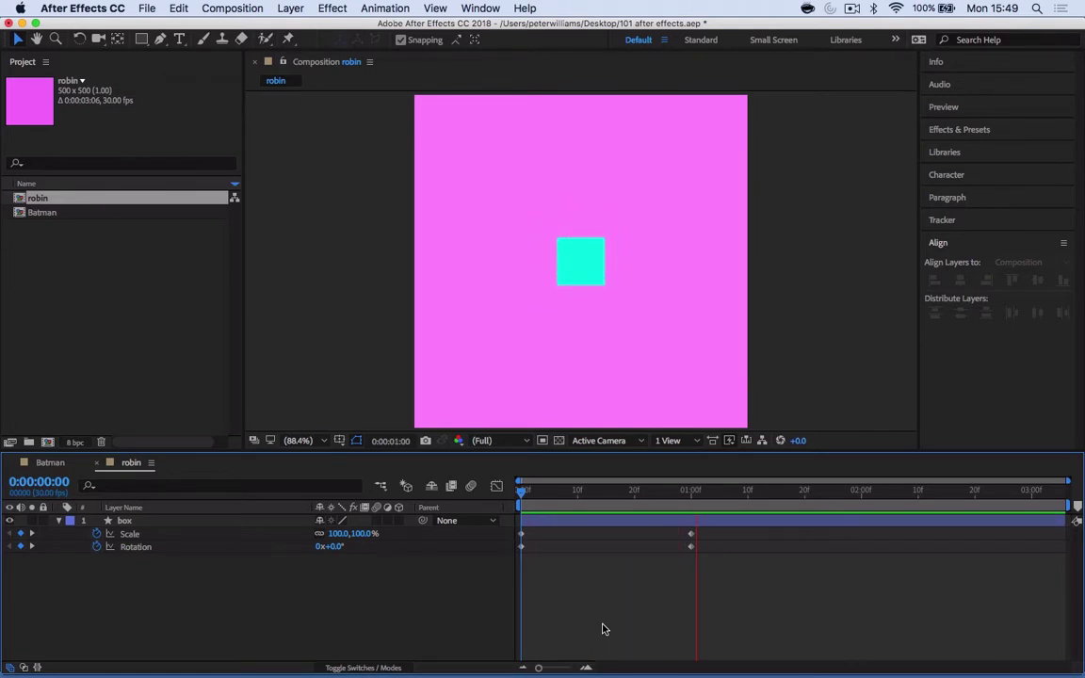
key("space")
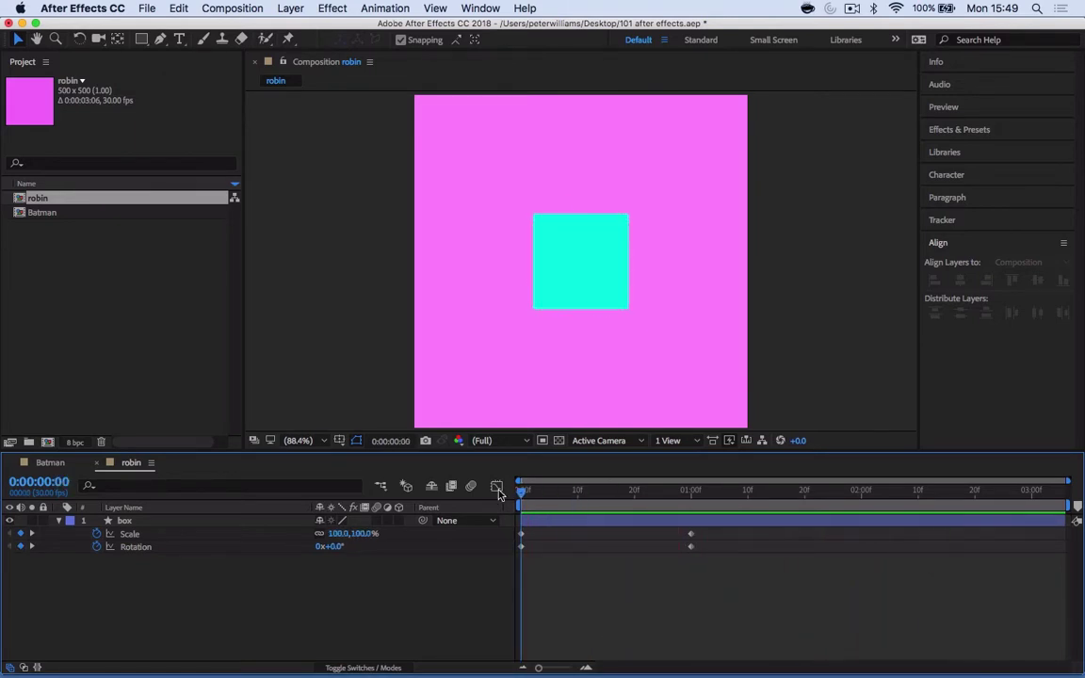
key("super+s")
key("space")
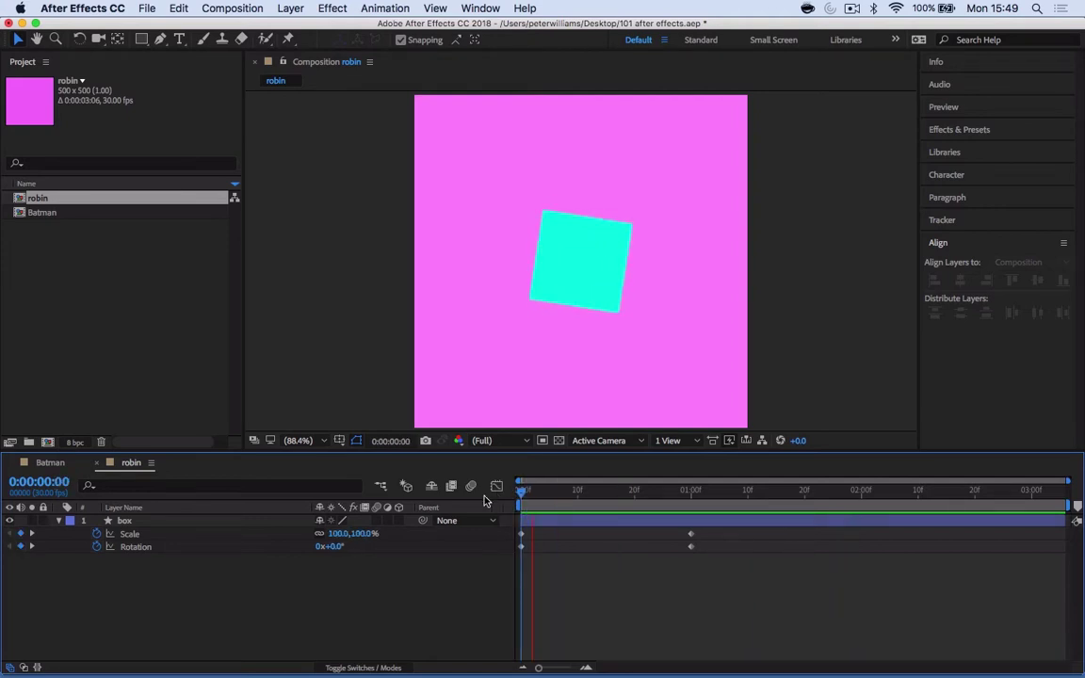
Copy the box layer's first Scale and Rotation keyframes and paste them at 0:00:01:20.
left_click_drag(522, 491, 712, 497)
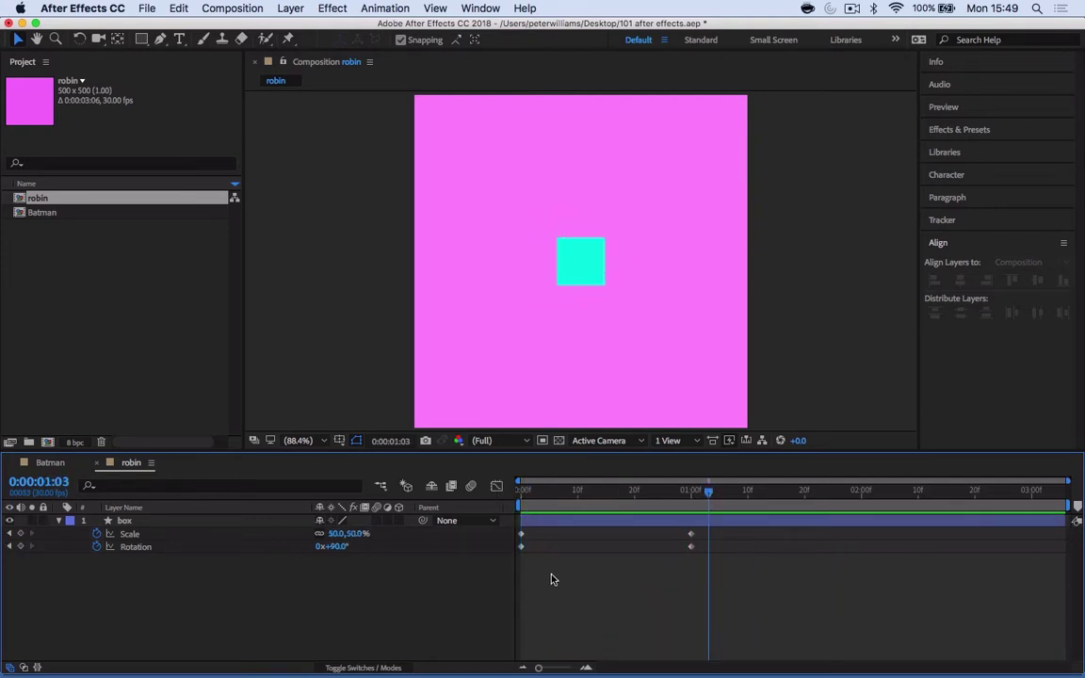
left_click_drag(535, 563, 517, 528)
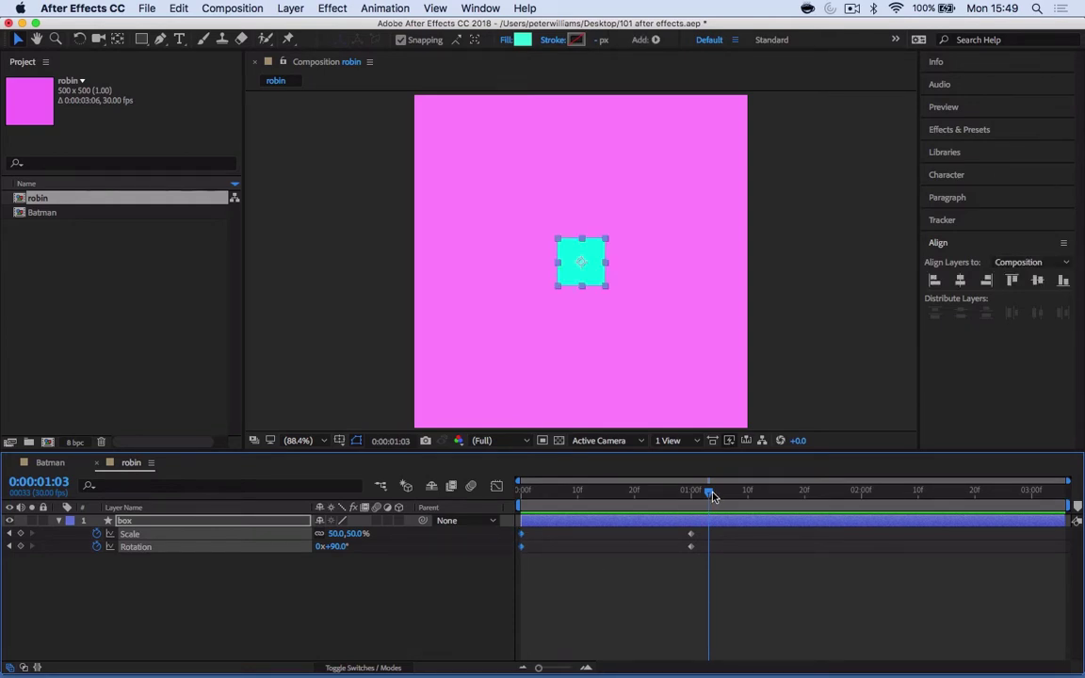
left_click_drag(713, 496, 808, 496)
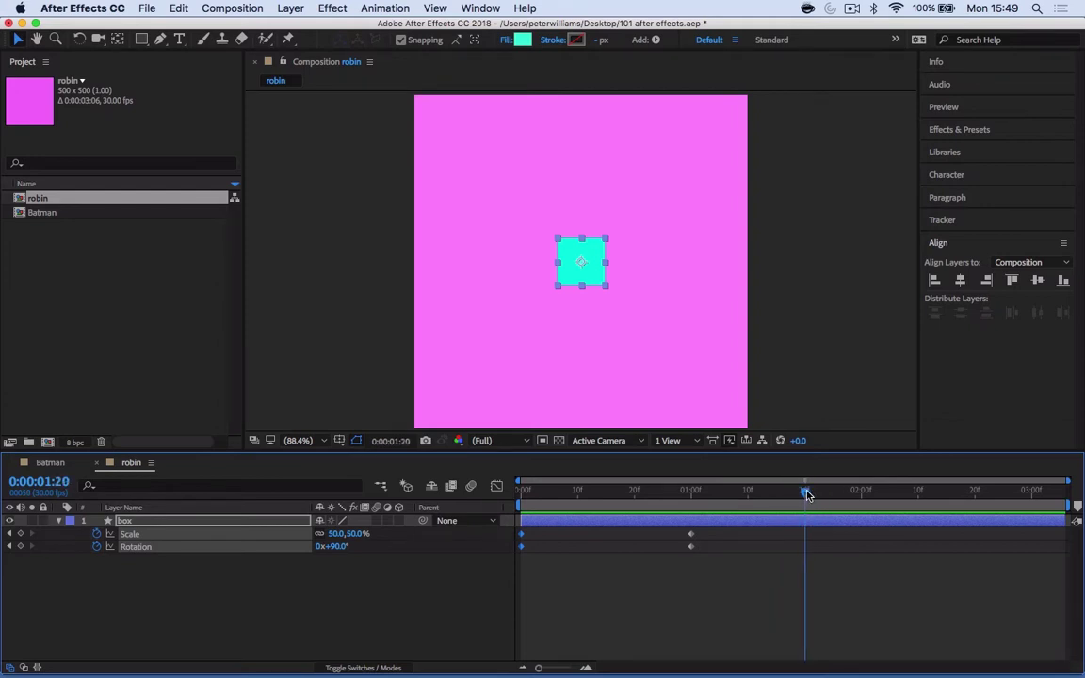
key("ctrl+v")
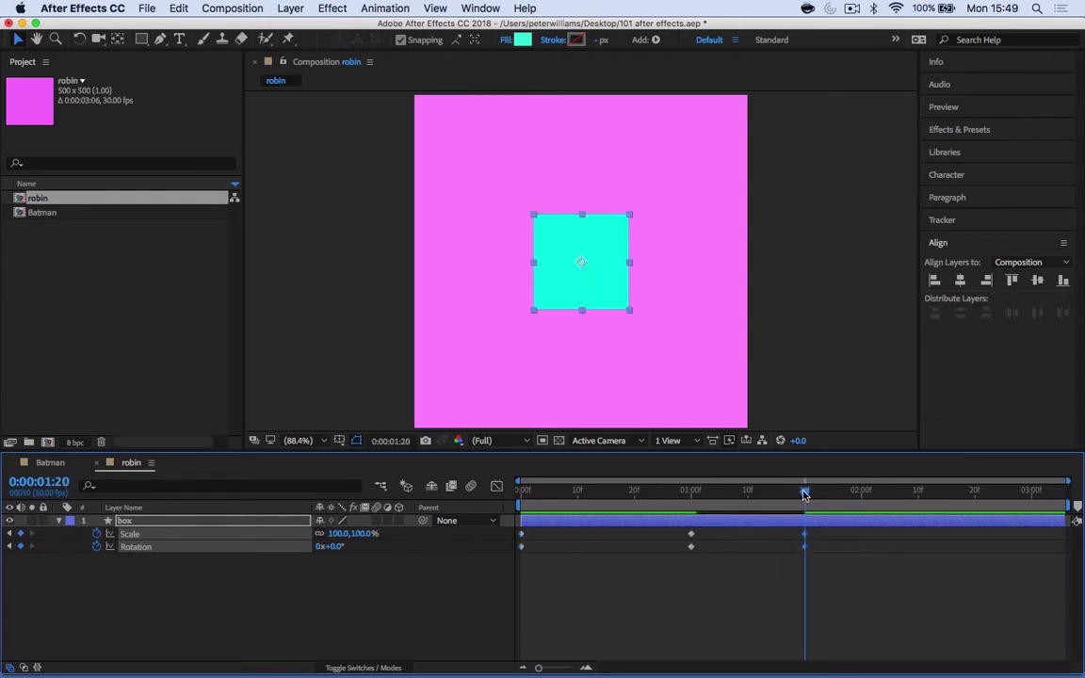
Play the animation from the first frame, including the pasted keyframes, and stop at 0:00:01:04.
left_click_drag(805, 496, 405, 444)
key("space")
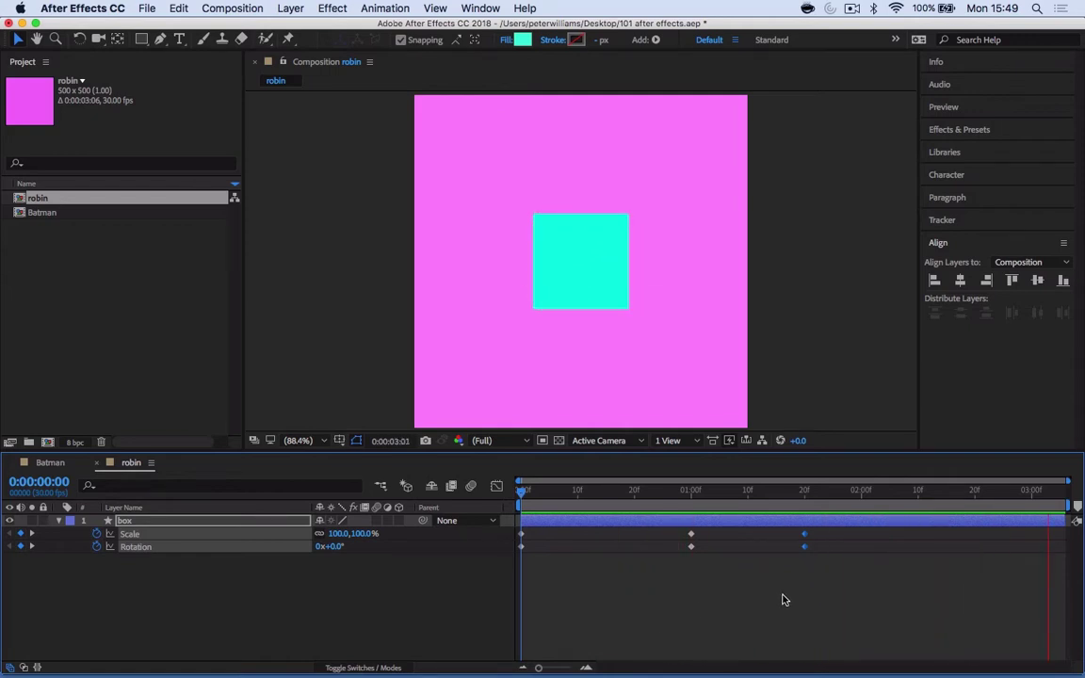
left_click(715, 493)
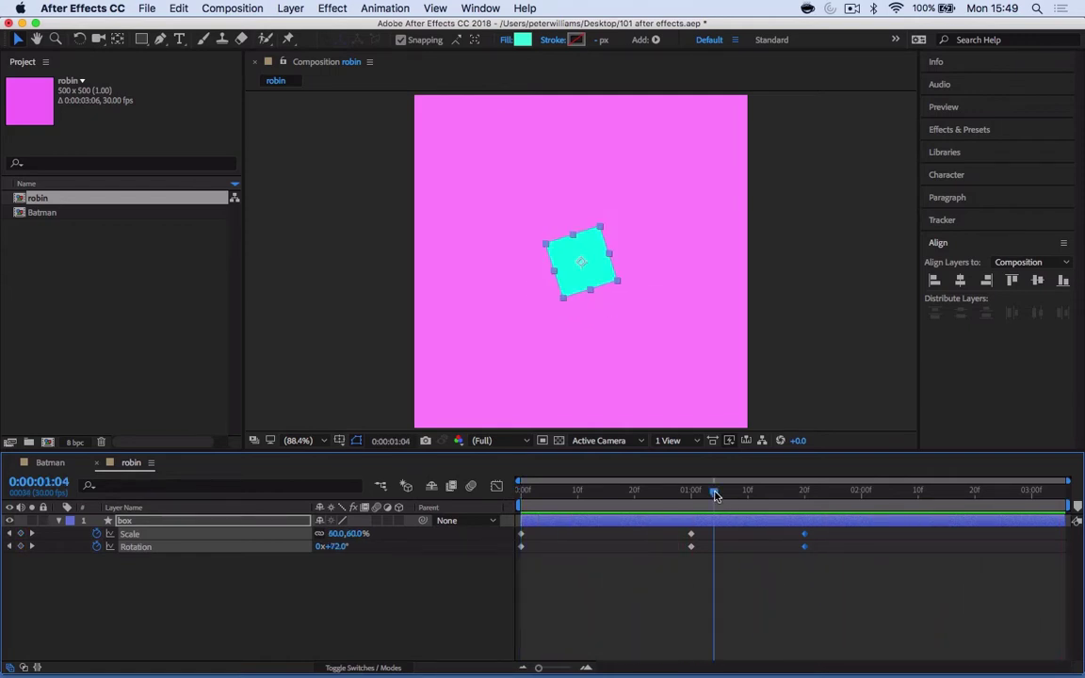
Move the last Scale and Rotation keyframe pair to 0:00:01:12 and the middle pair to about frame 18.
left_click(814, 637)
left_click_drag(814, 565, 760, 540)
key("Delete")
left_click_drag(697, 565, 627, 539)
left_click(664, 586)
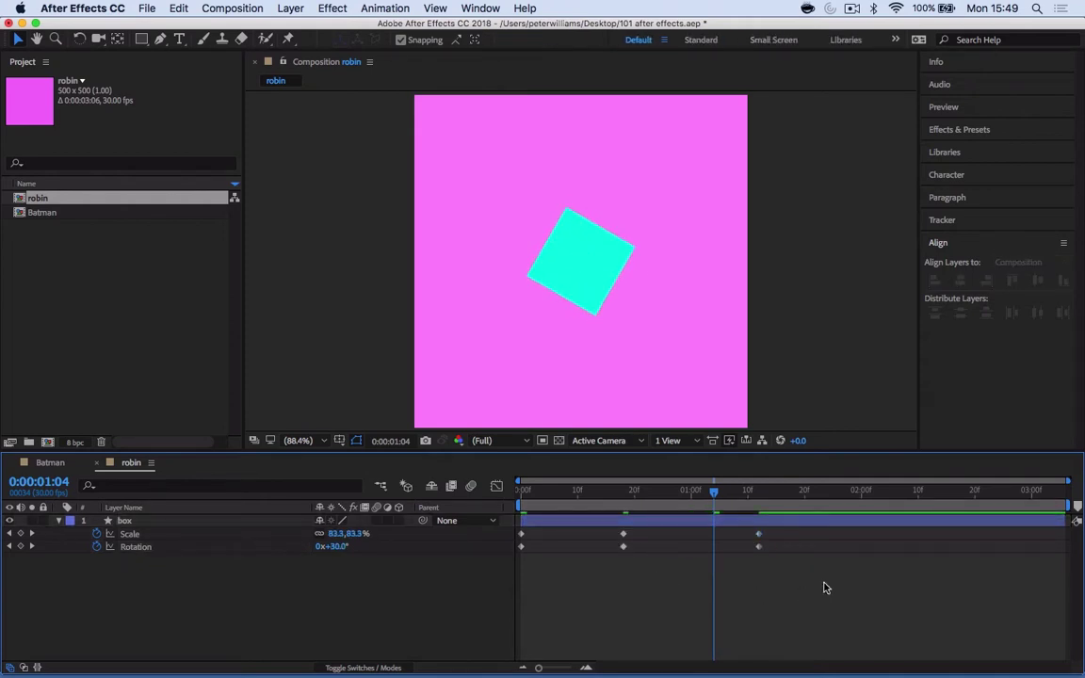
Try selecting all of the box layer's keyframes together, and only its Rotation keyframes, clearing the selection each time.
left_click_drag(823, 583, 518, 539)
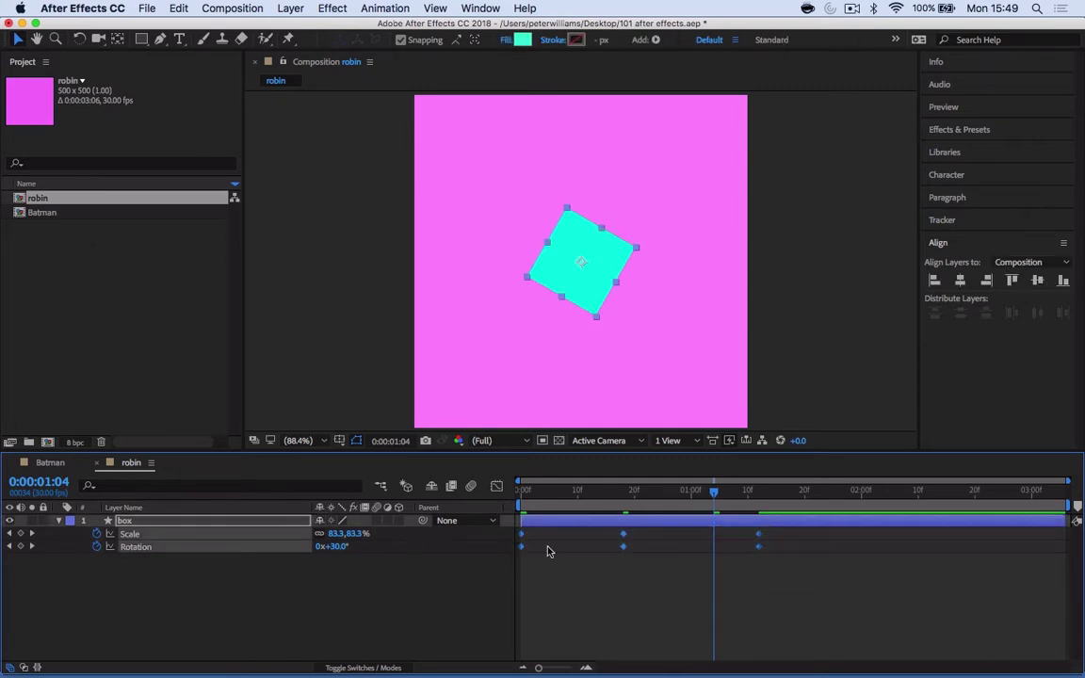
left_click(801, 610)
left_click_drag(801, 610, 428, 462)
left_click(66, 553)
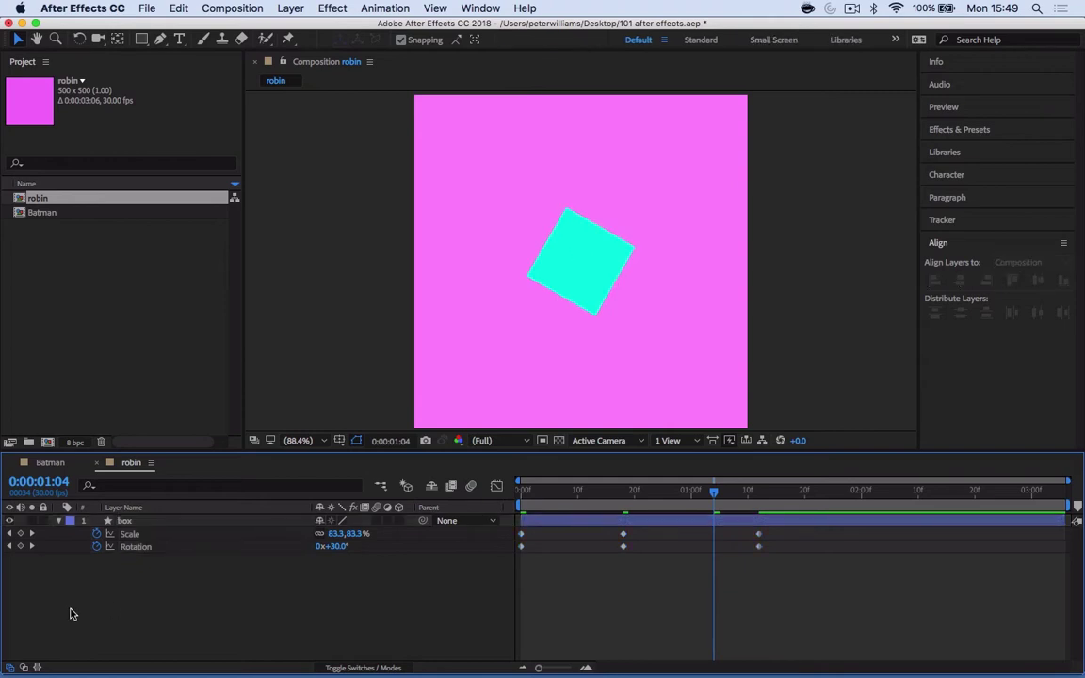
left_click(138, 550)
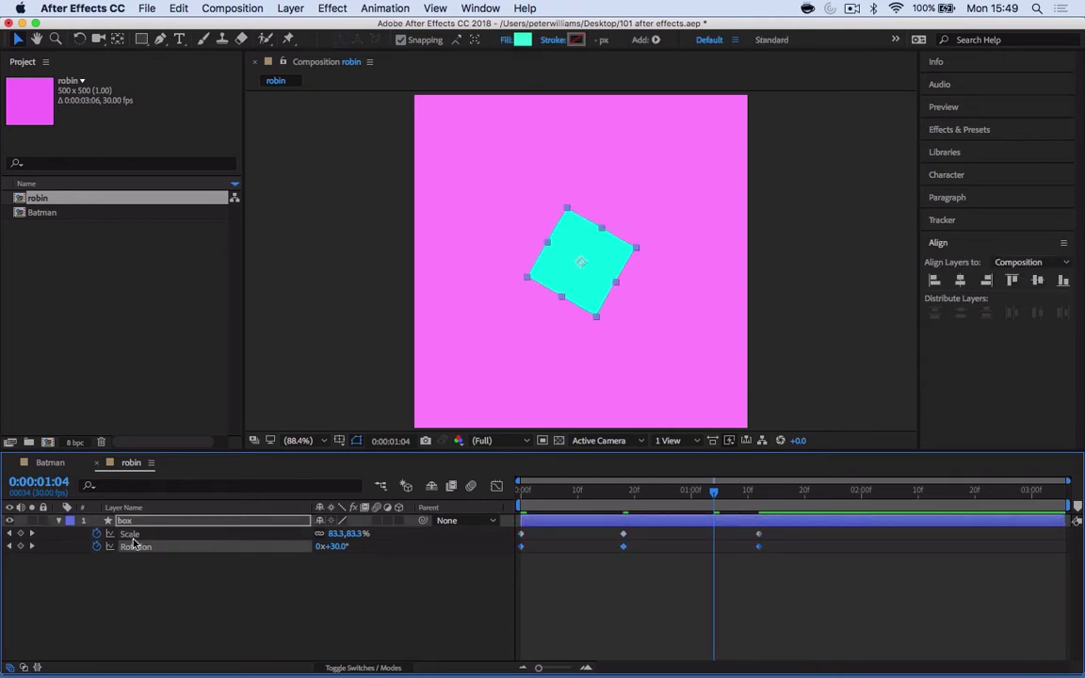
left_click(242, 608)
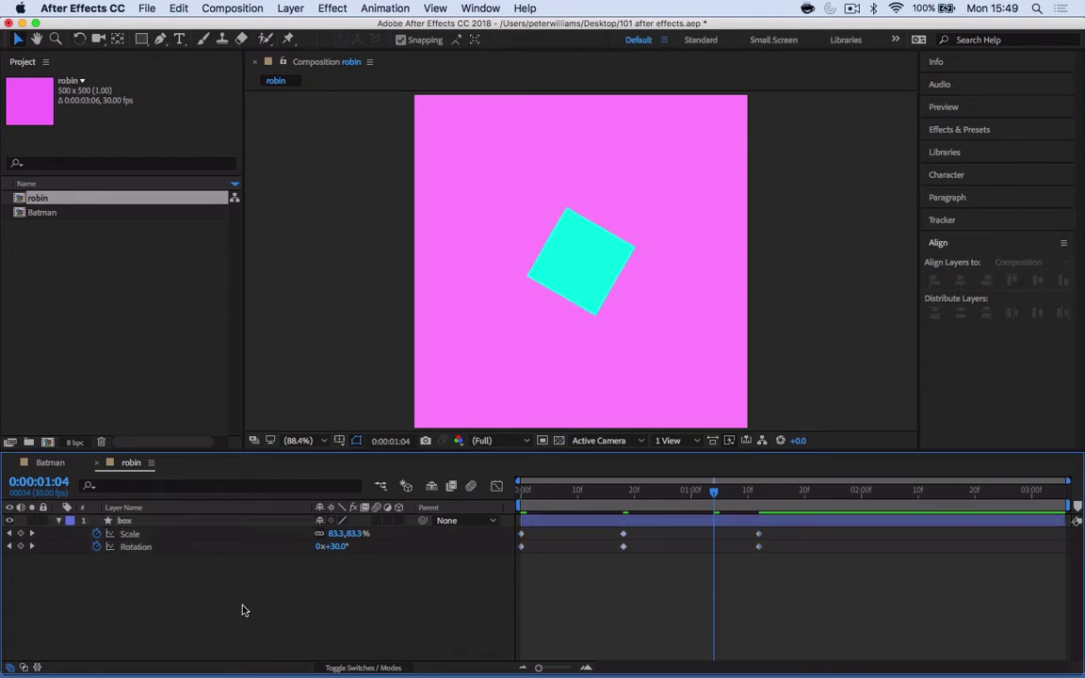
Select all Scale and Rotation keyframes and compress their timing proportionally so the last pair falls at about frame 7.
left_click_drag(768, 556, 751, 527)
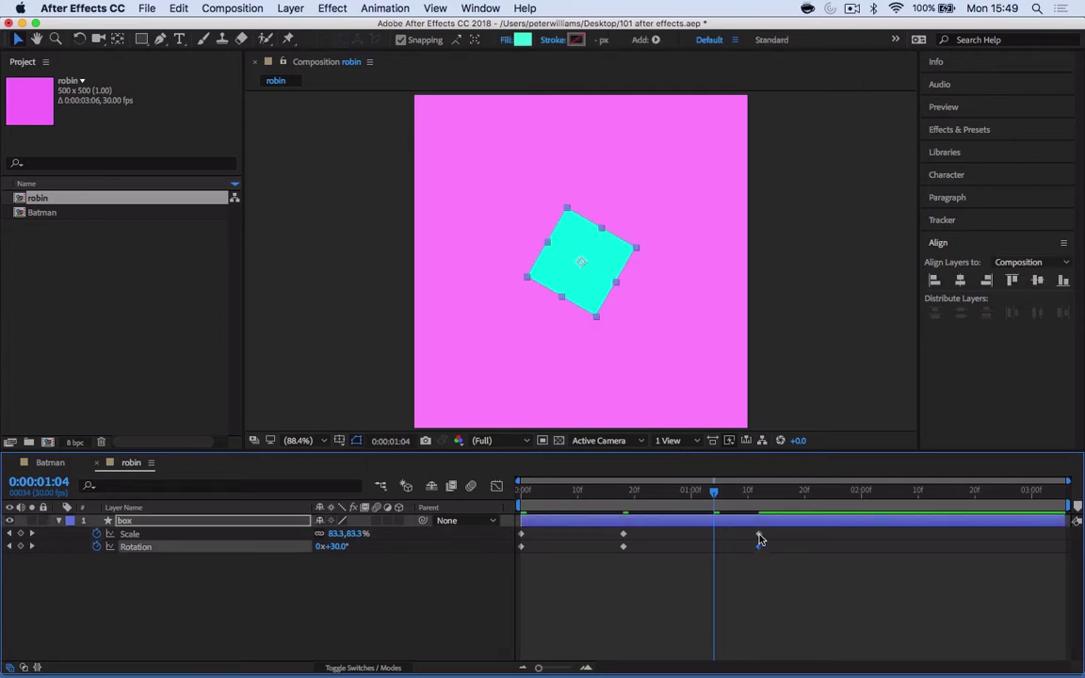
left_click_drag(630, 555, 619, 530)
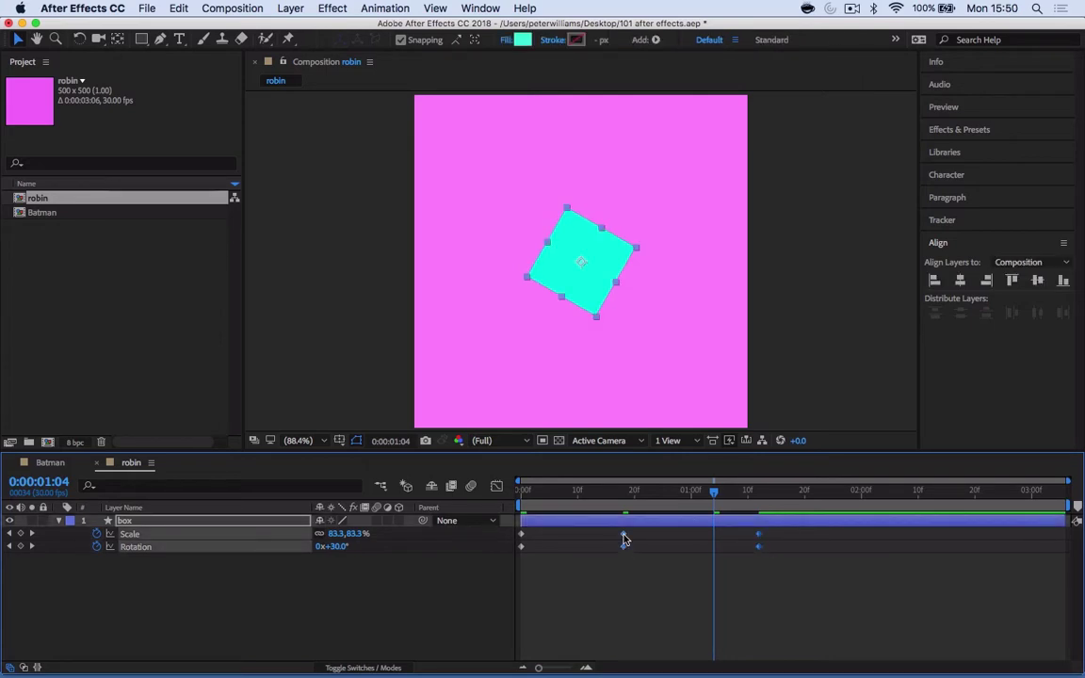
left_click_drag(521, 552, 471, 486)
left_click_drag(759, 547, 629, 558)
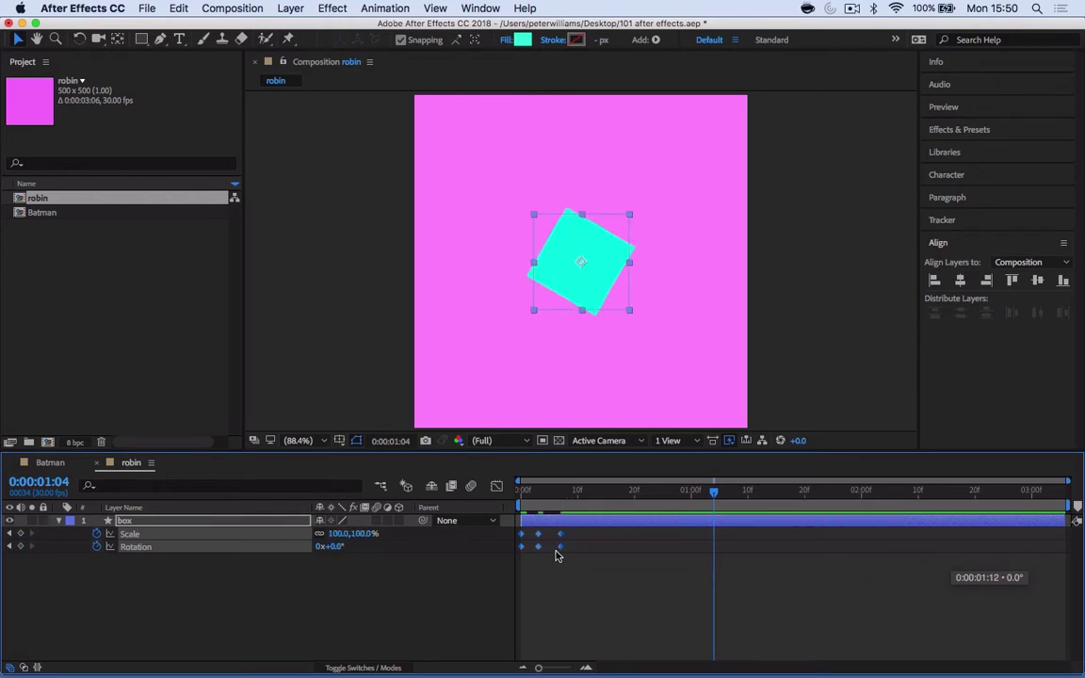
Stretch all keyframes proportionally to end at about 0:00:01:16, and move the middle pair to about frame 7.
left_click_drag(541, 557, 781, 606)
mouse_move(649, 568)
left_mouse_down()
mouse_move(631, 536)
mouse_move(542, 537)
left_mouse_up()
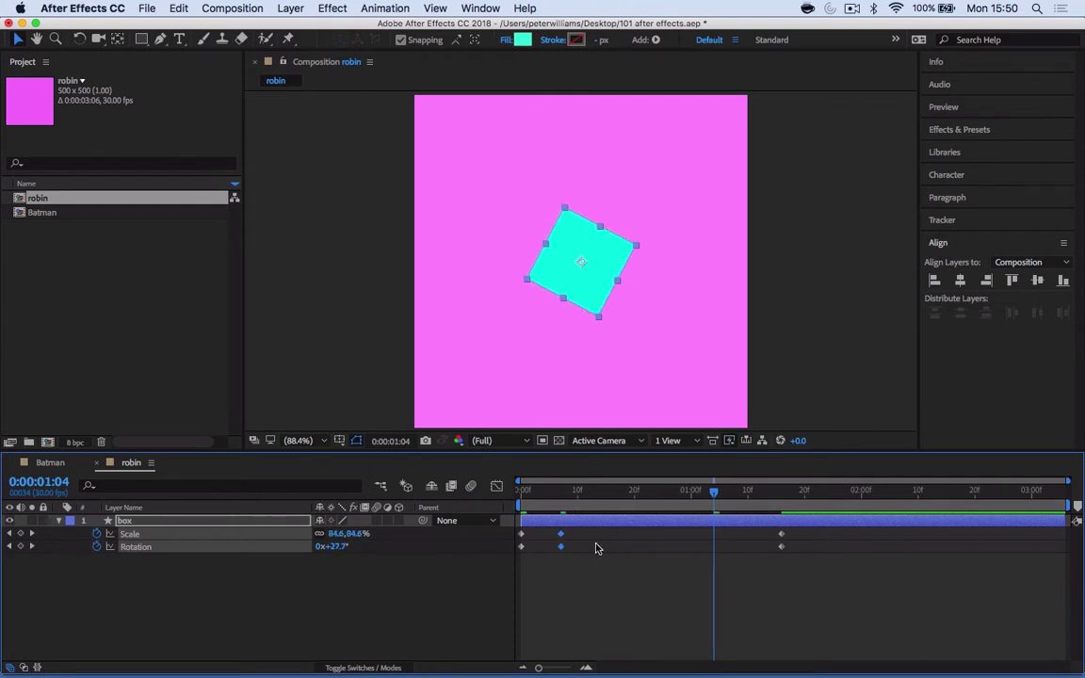
Select all of the box layer's keyframes and compress them proportionally so the last pair falls at about frame 11.
mouse_move(837, 590)
left_mouse_down()
mouse_move(641, 533)
mouse_move(513, 533)
left_mouse_up()
left_click_drag(830, 594, 509, 525)
left_click(167, 577)
left_click_drag(167, 577, 106, 524)
left_click_drag(211, 586, 142, 539)
left_click_drag(781, 547, 566, 559)
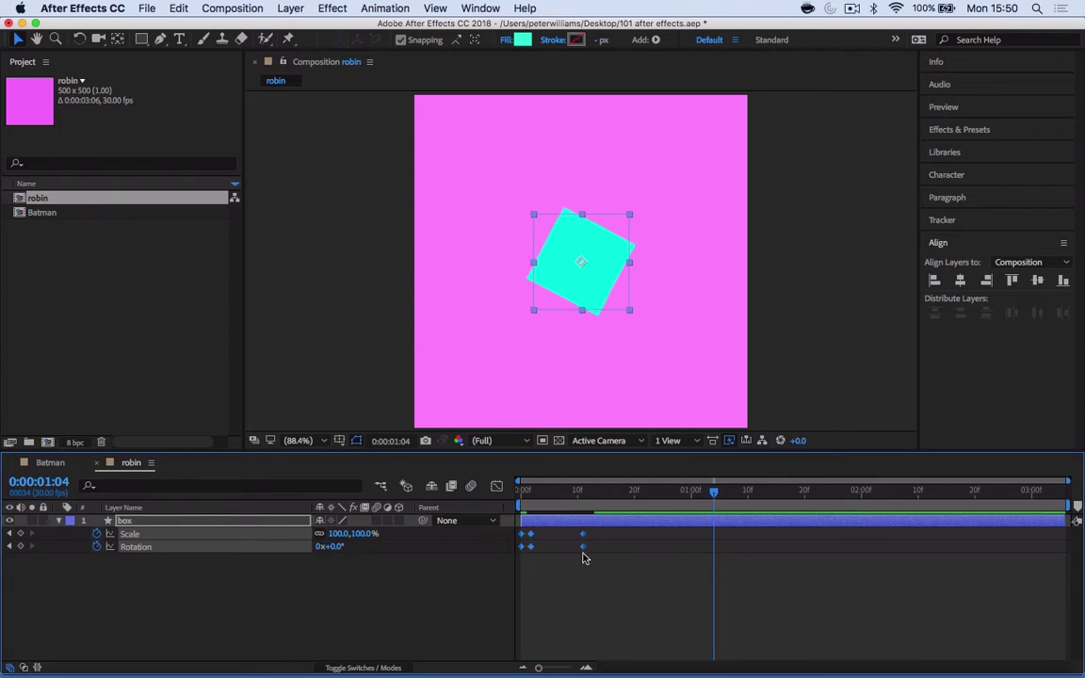
Play the animation from the first frame and stretch all keyframes proportionally so the last pair falls at about 0:00:02:01.
key("space")
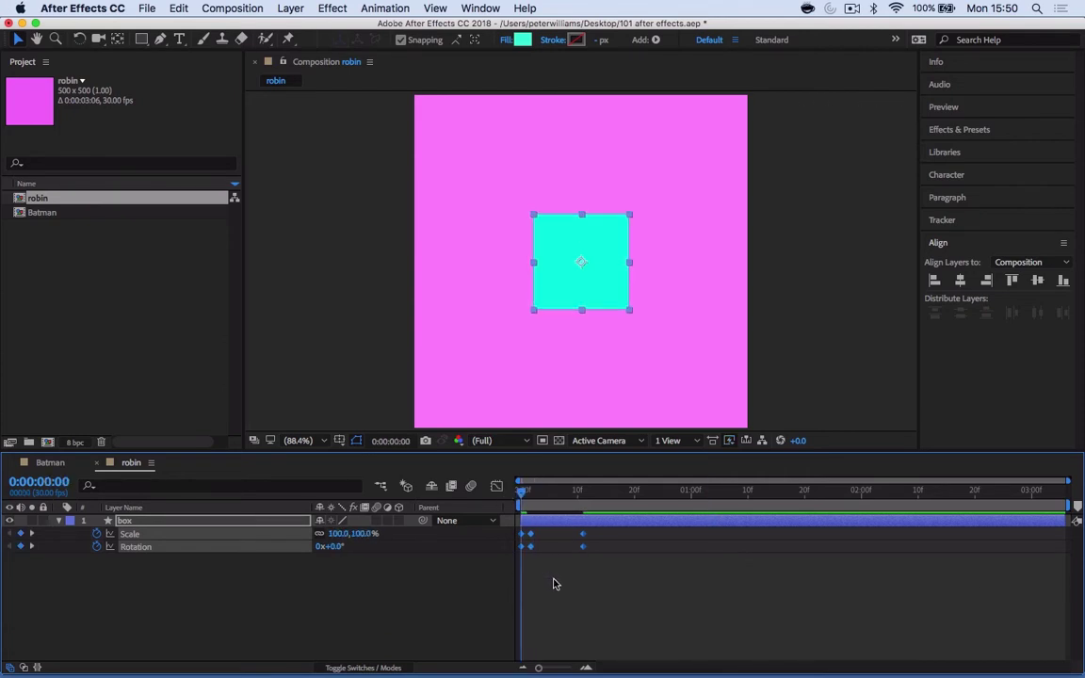
left_click(556, 584)
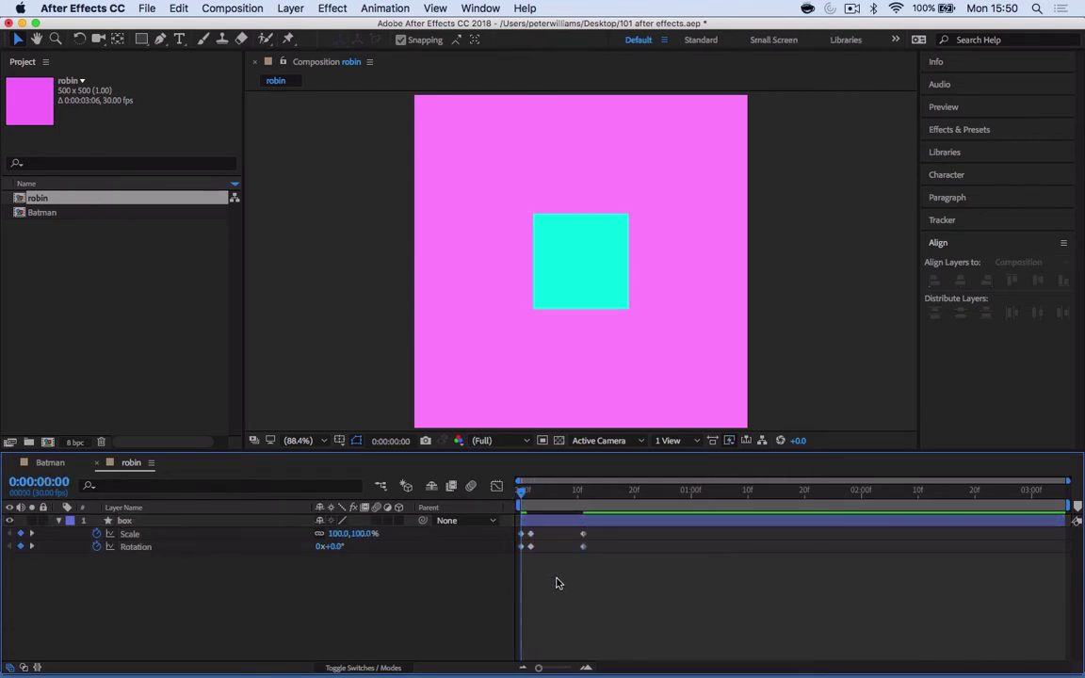
key("space")
left_click_drag(620, 584, 517, 536)
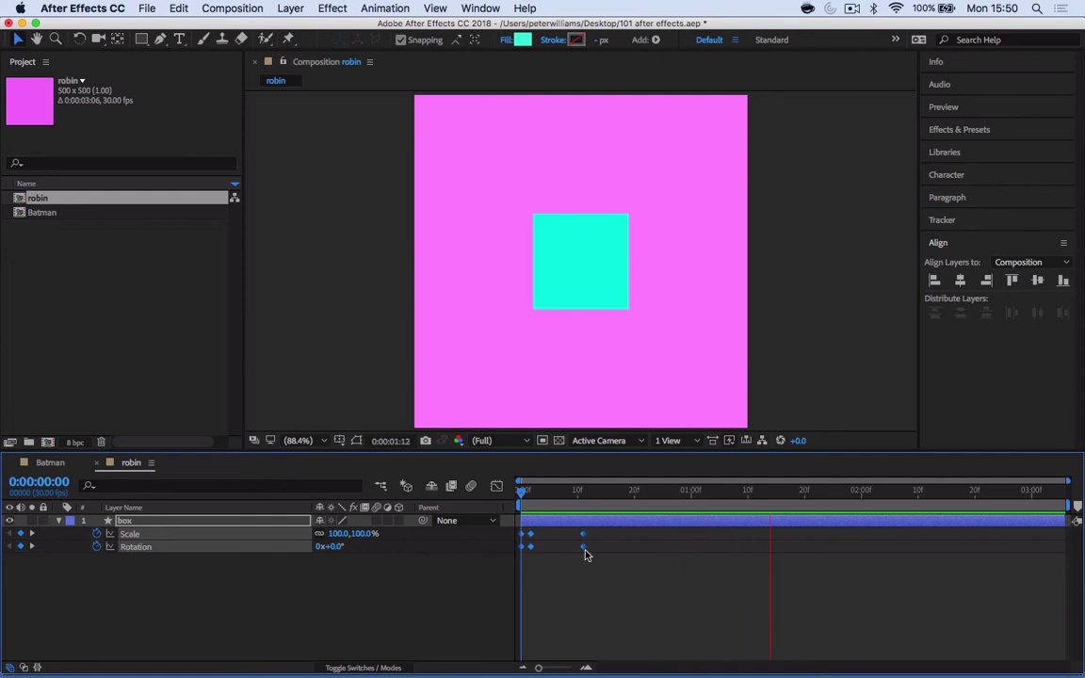
left_click_drag(583, 549, 869, 577)
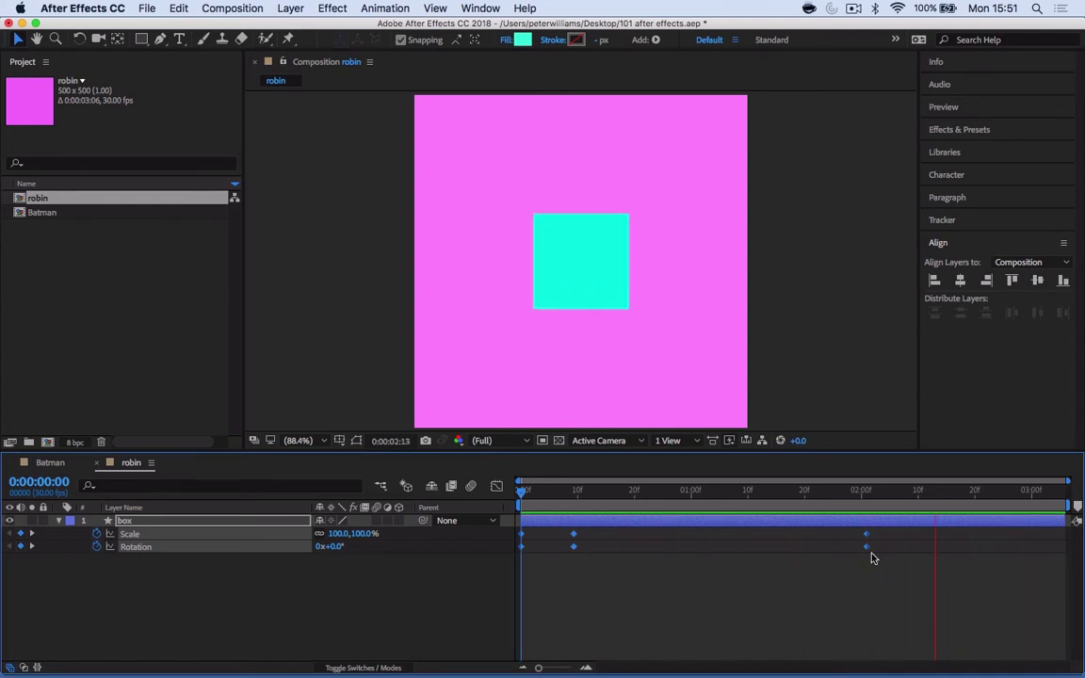
End the work area at 0:00:02:04 and trim the robin composition to the work area.
left_click(884, 491)
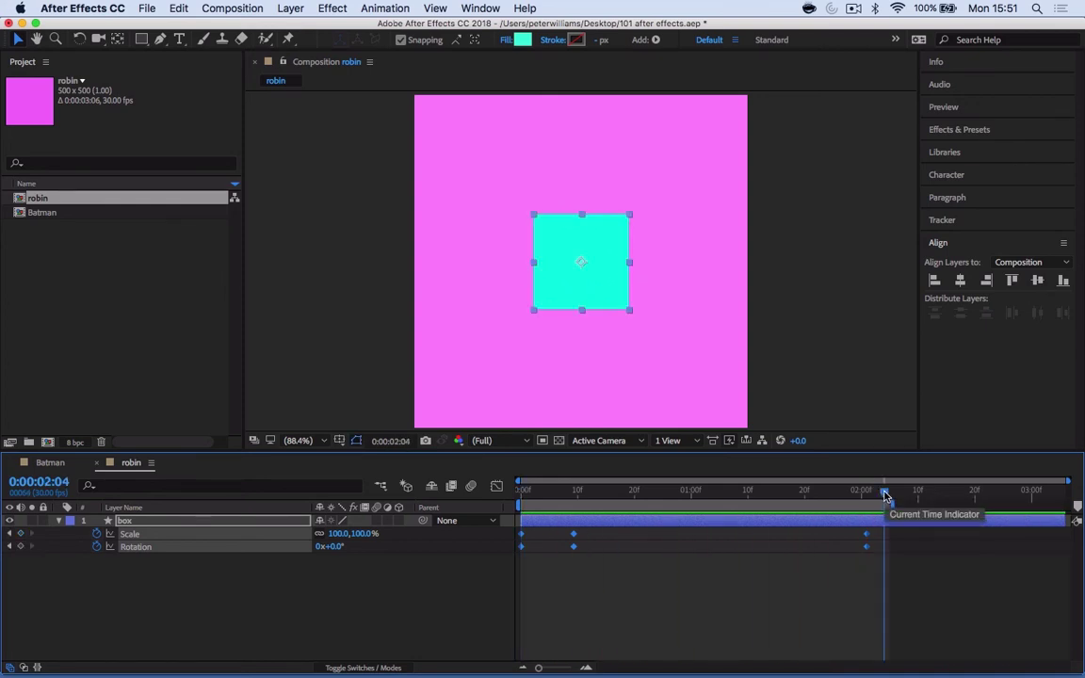
key("n")
right_click(851, 503)
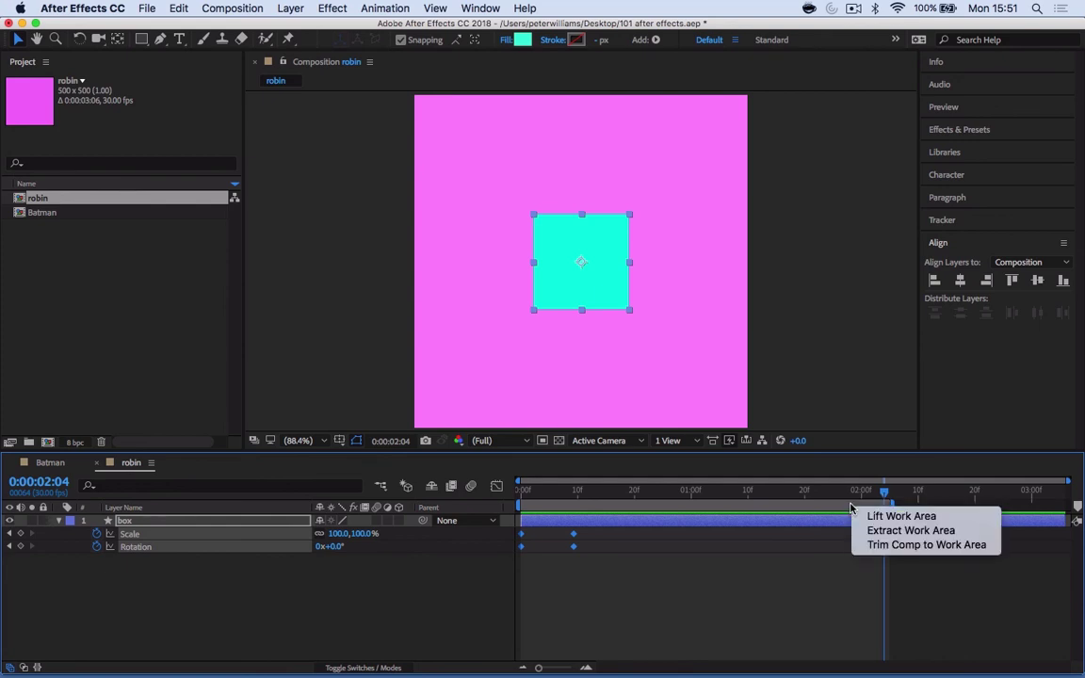
left_click(876, 547)
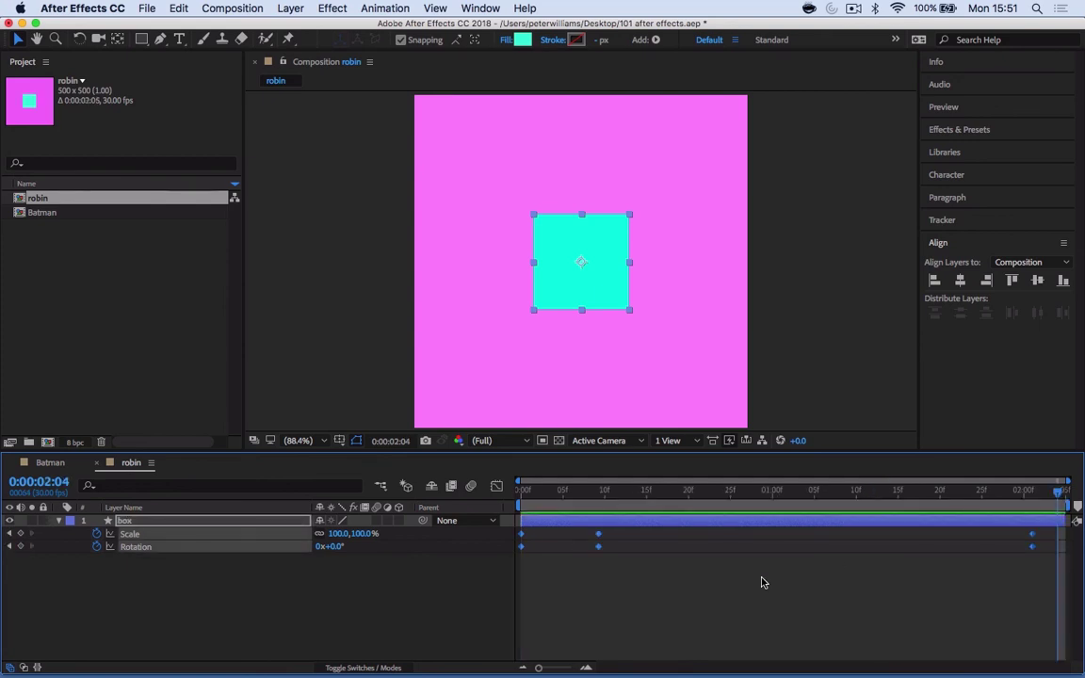